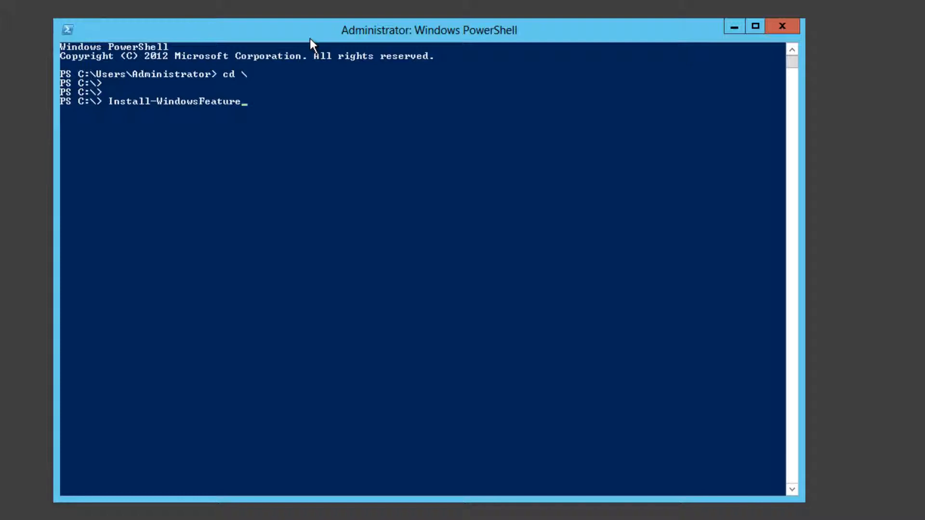
Step: Run the install with -ComputerName EBCEX1 Failover-Clustering -IncludeAllSubFeature -IncludeManagementTools
{"action": "type", "text": "-co"}
{"action": "key", "text": "Tab"}
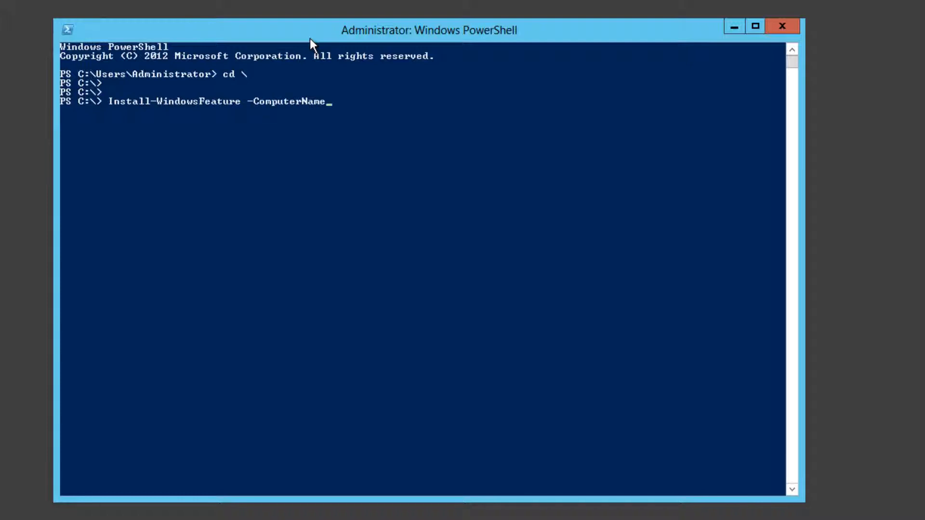
{"action": "type", "text": "EBCEX1 Failover"}
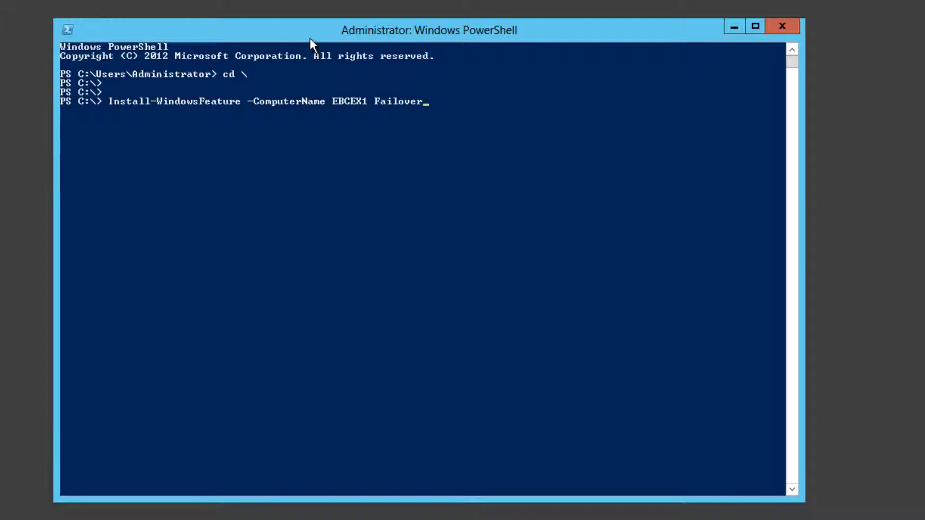
{"action": "type", "text": "-Clustering -IncludeAllSubFeature"}
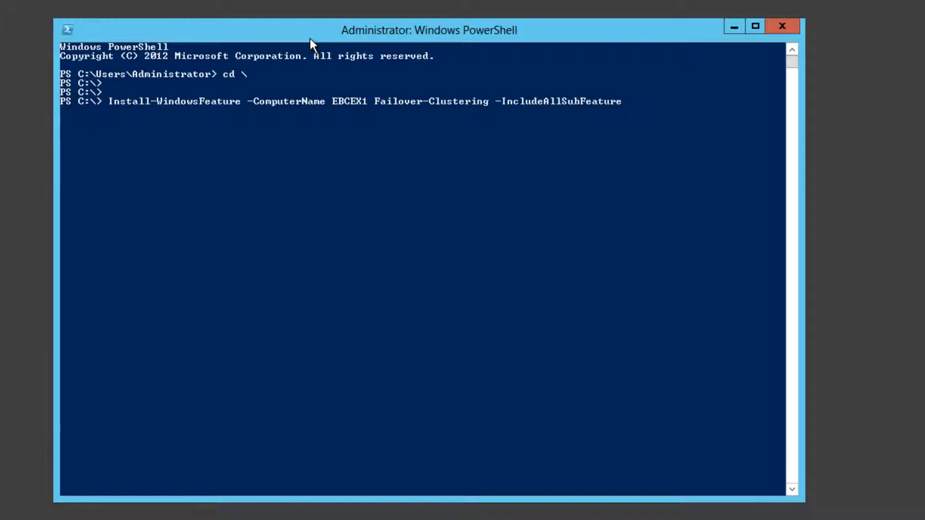
{"action": "type", "text": " -IncludeManagementTools"}
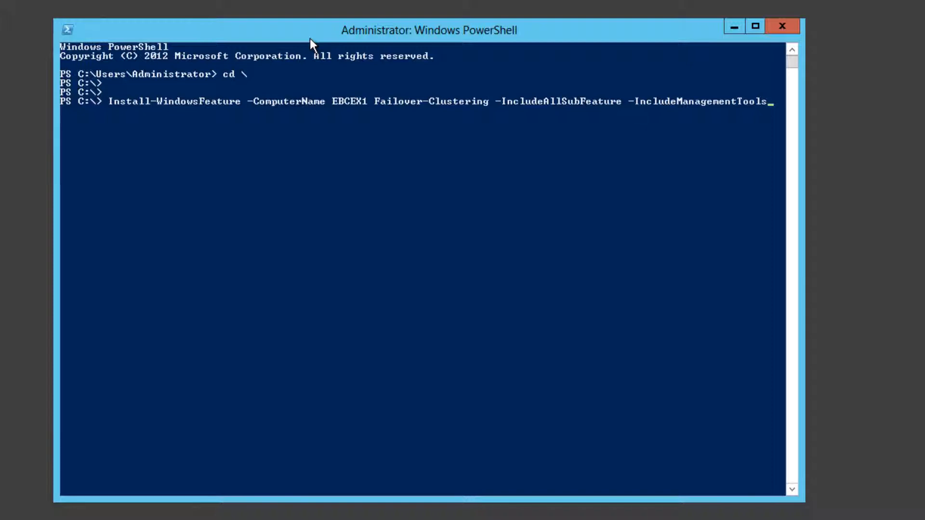
{"action": "key", "text": "Return"}
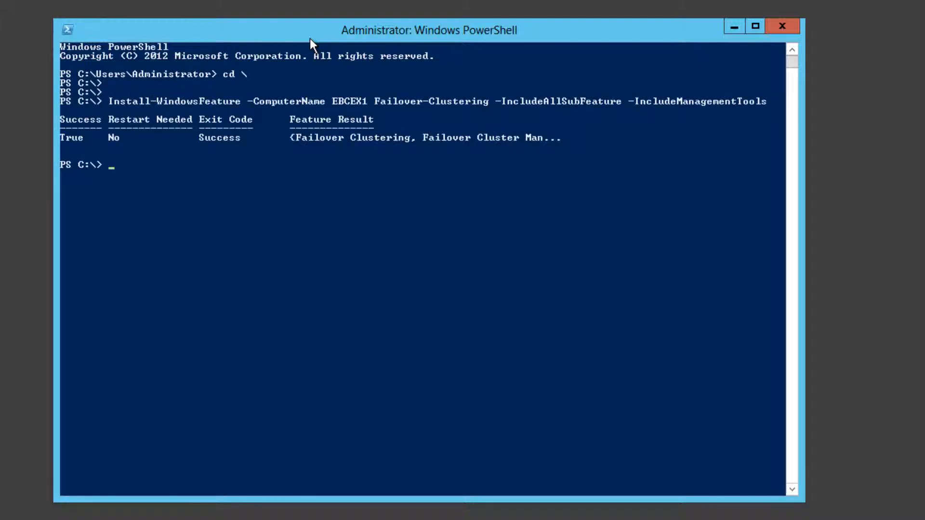
{"action": "key", "text": "Up"}
Step: Change EBCEX1 to EBCEX2 in the recalled command and run the Failover-Clustering install
{"action": "key", "text": "Home"}
{"action": "key", "text": "Right"}
{"action": "key", "text": "Right"}
{"action": "key", "text": "Right"}
{"action": "key", "text": "Right"}
{"action": "key", "text": "Right"}
{"action": "key", "text": "Right"}
{"action": "key", "text": "Right"}
{"action": "key", "text": "Right"}
{"action": "key", "text": "Right"}
{"action": "key", "text": "Right"}
{"action": "key", "text": "Right"}
{"action": "key", "text": "Right"}
{"action": "key", "text": "Right"}
{"action": "key", "text": "Right"}
{"action": "key", "text": "Right"}
{"action": "key", "text": "Right"}
{"action": "key", "text": "Right"}
{"action": "key", "text": "Right"}
{"action": "key", "text": "Right"}
{"action": "key", "text": "Right"}
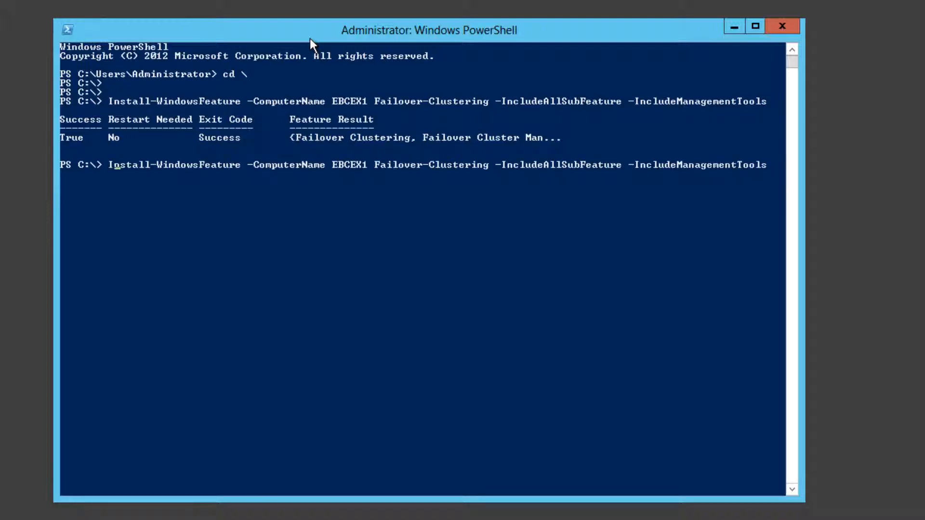
{"action": "key", "text": "Right"}
{"action": "key", "text": "Right"}
{"action": "key", "text": "Right"}
{"action": "key", "text": "Right"}
{"action": "key", "text": "Right"}
{"action": "key", "text": "Right"}
{"action": "key", "text": "Right"}
{"action": "key", "text": "Right"}
{"action": "key", "text": "BackSpace"}
{"action": "type", "text": "2"}
{"action": "key", "text": "Return"}
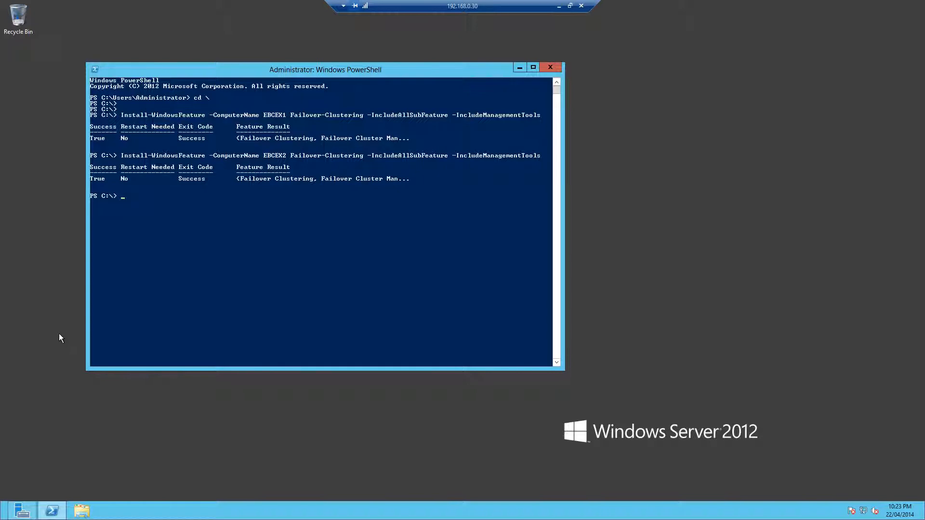
Step: Launch Active Directory Administrative Center, globally search 'administrators' and open the Administrators group
{"action": "left_click", "coordinate": [53, 480]}
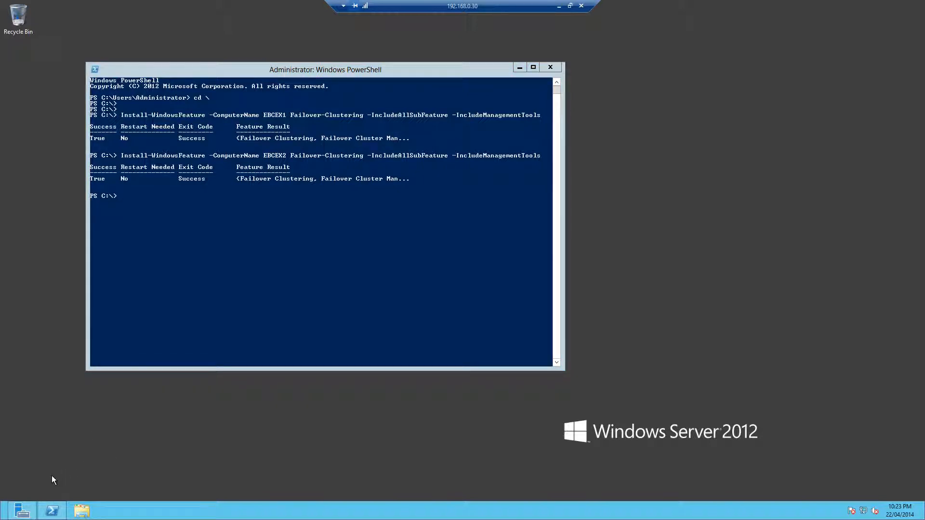
{"action": "key", "text": "super"}
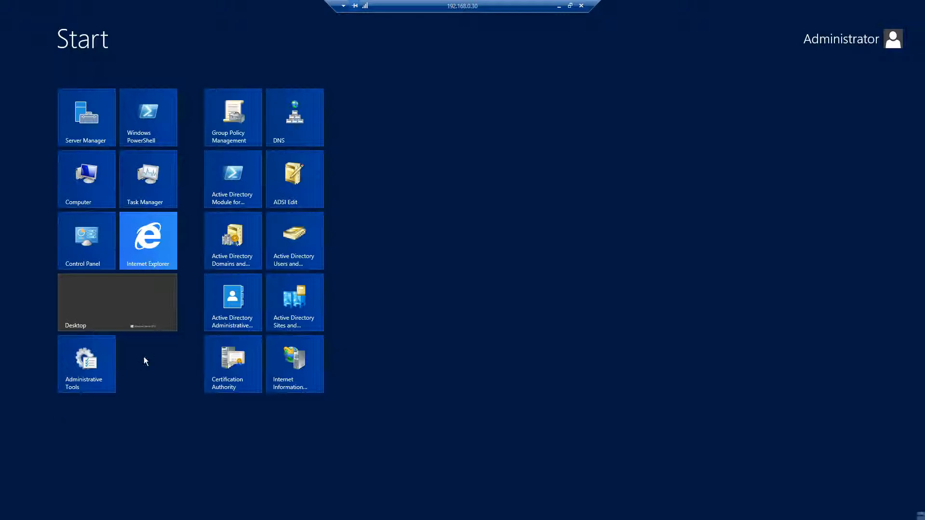
{"action": "left_click", "coordinate": [232, 306]}
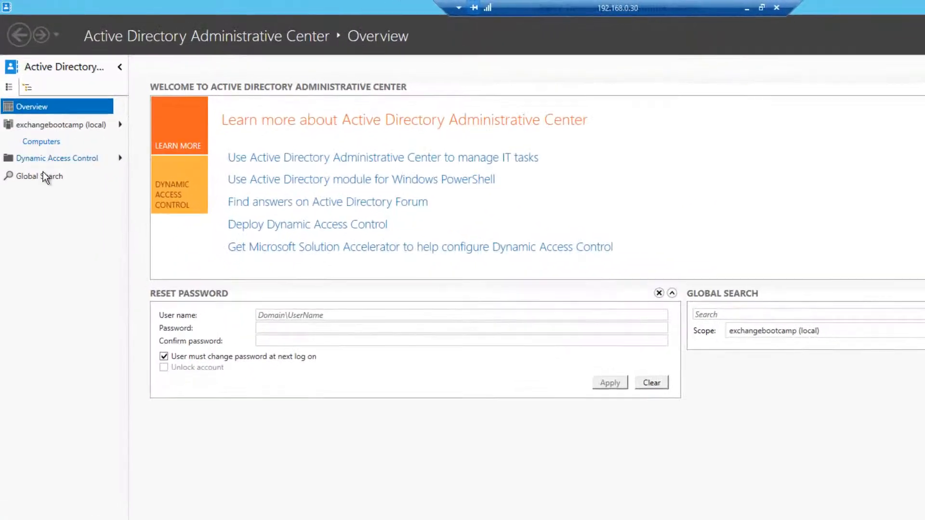
{"action": "left_click", "coordinate": [107, 180]}
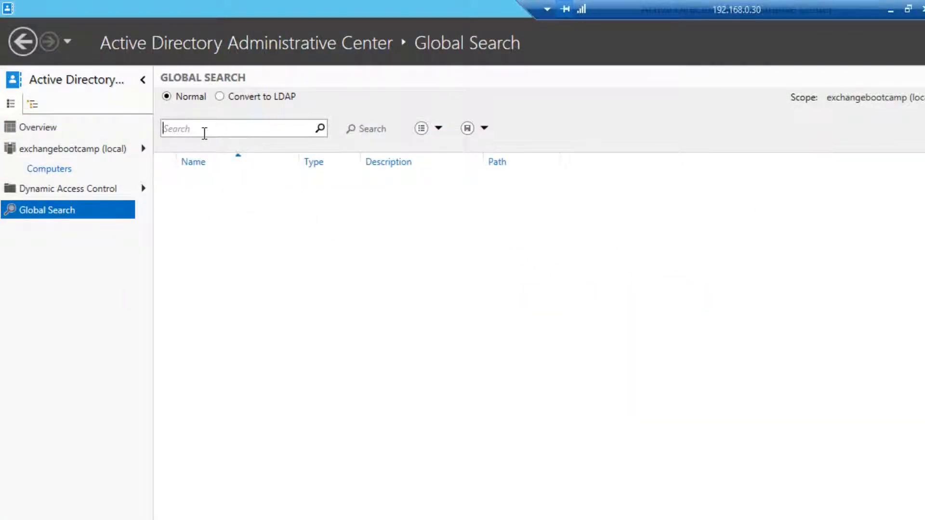
{"action": "type", "text": "ad"}
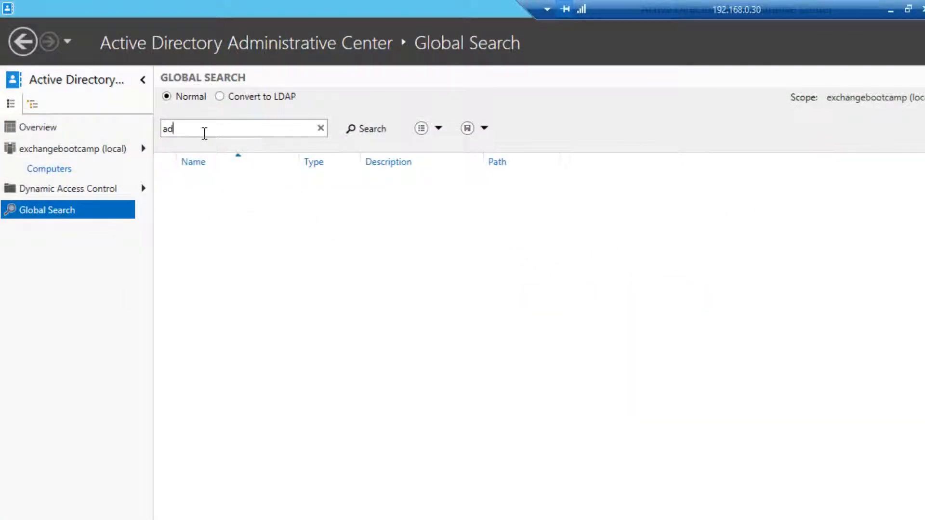
{"action": "type", "text": "ministrators"}
{"action": "key", "text": "Return"}
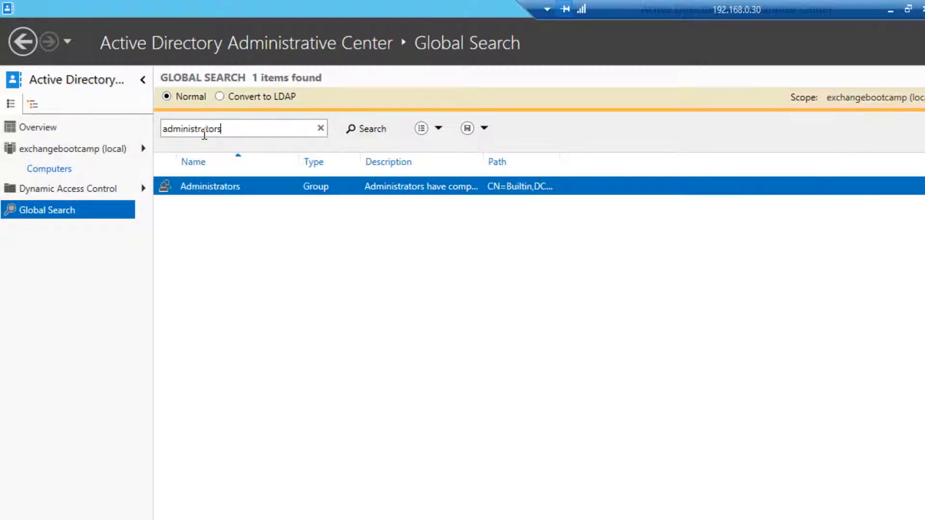
{"action": "double_click", "coordinate": [253, 188]}
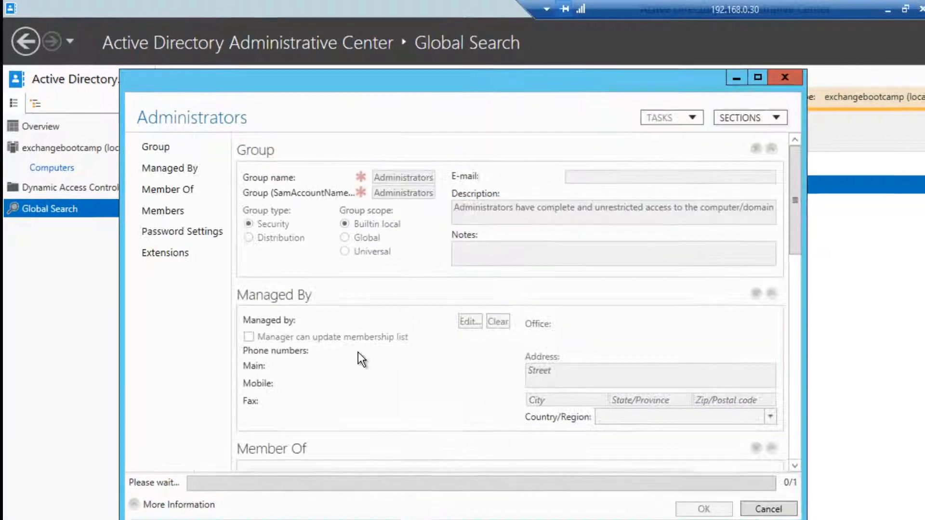
Step: Add Exchange Trusted Subsystem to the Administrators group's members and save
{"action": "left_click", "coordinate": [179, 188]}
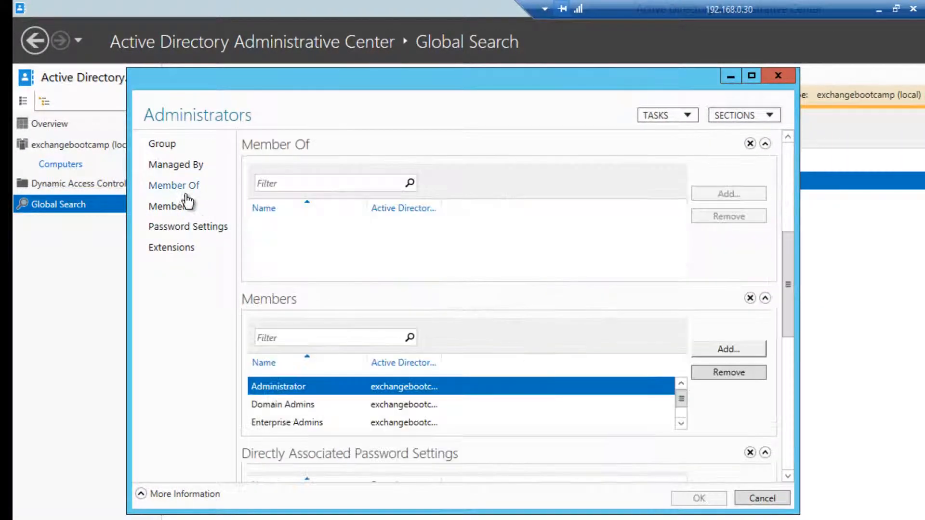
{"action": "left_click", "coordinate": [722, 349]}
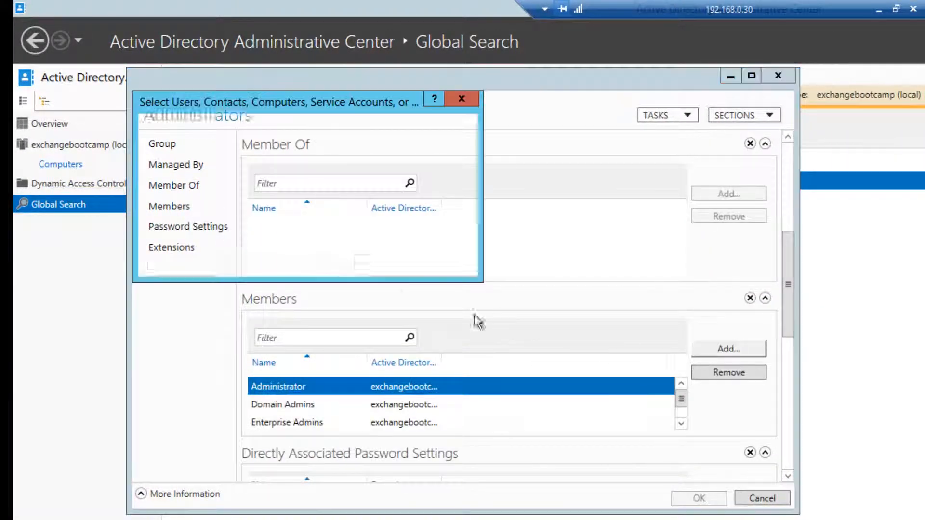
{"action": "type", "text": "exchange t"}
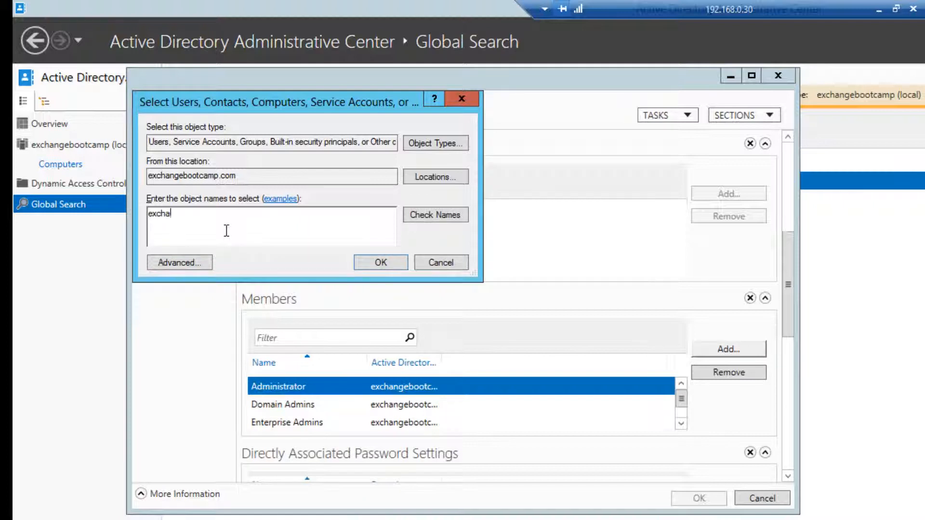
{"action": "type", "text": "rusted"}
{"action": "left_click", "coordinate": [423, 212]}
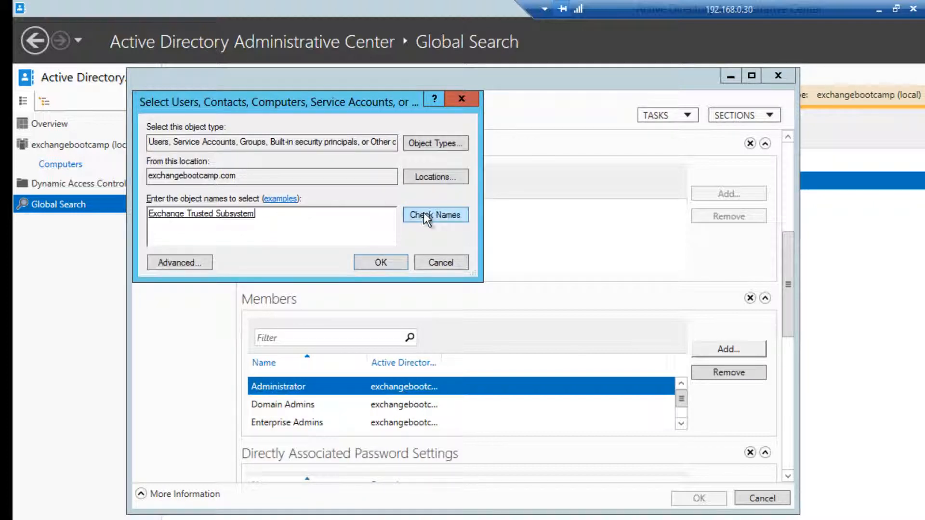
{"action": "left_click", "coordinate": [371, 267]}
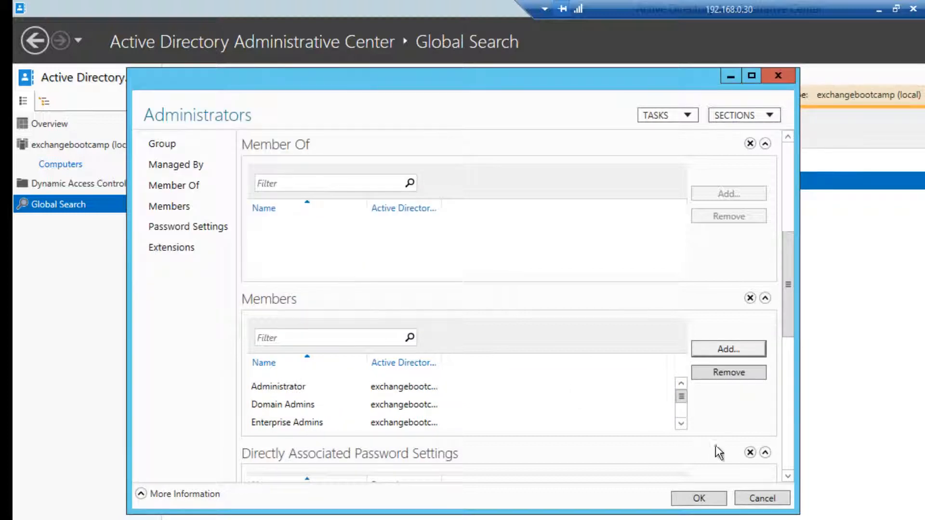
{"action": "left_click", "coordinate": [681, 415]}
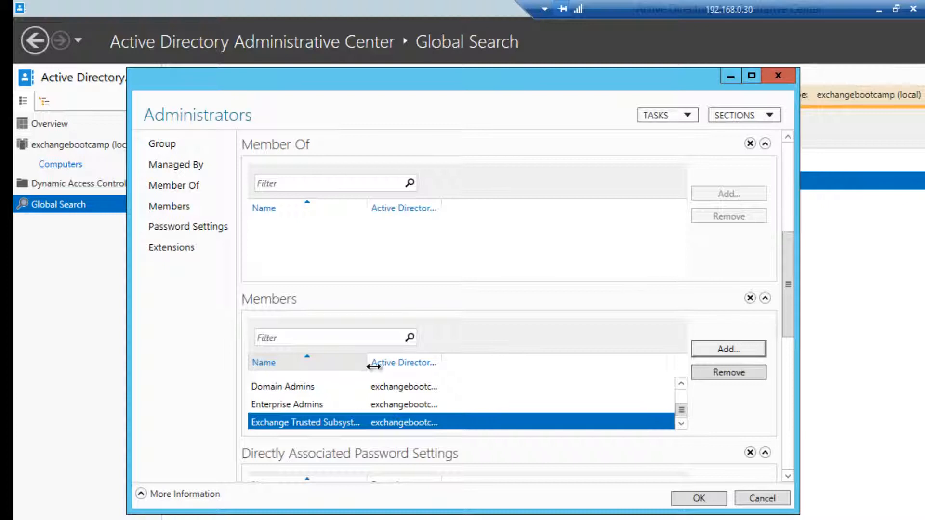
{"action": "left_click", "coordinate": [680, 499]}
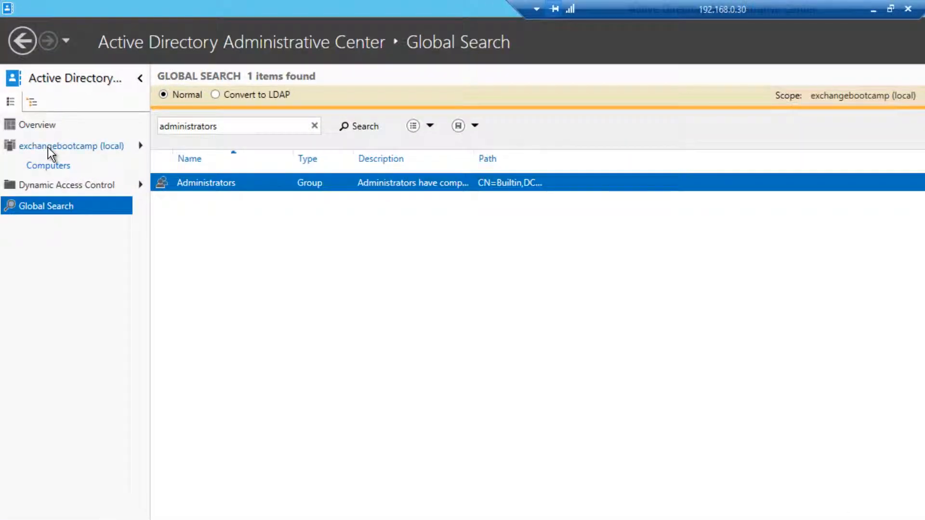
Step: Create a new computer account named EBCDAG under exchangebootcamp > Computers
{"action": "left_click", "coordinate": [48, 146]}
{"action": "left_click", "coordinate": [48, 165]}
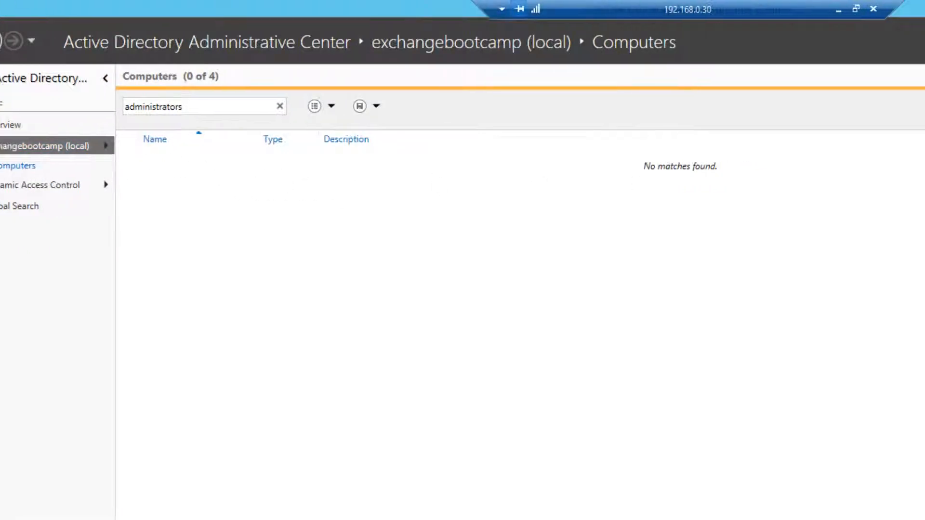
{"action": "left_click", "coordinate": [789, 138]}
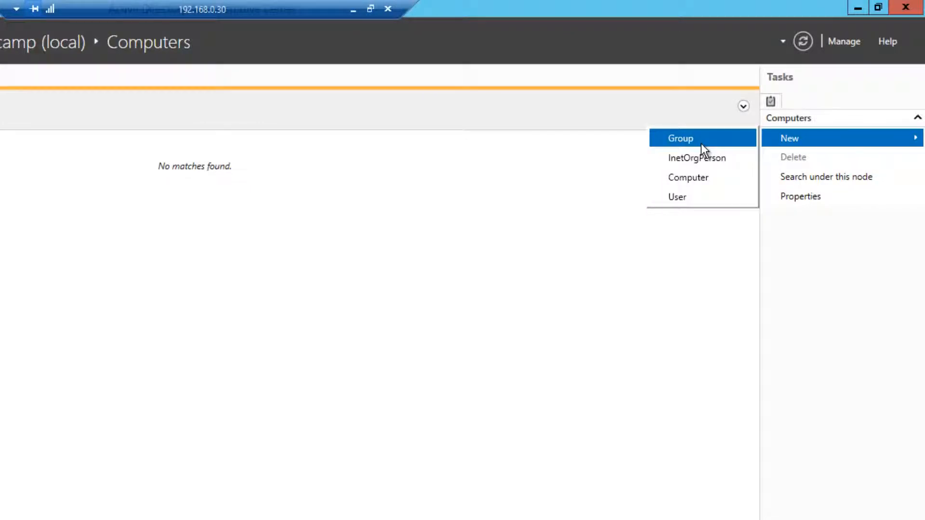
{"action": "left_click", "coordinate": [694, 178]}
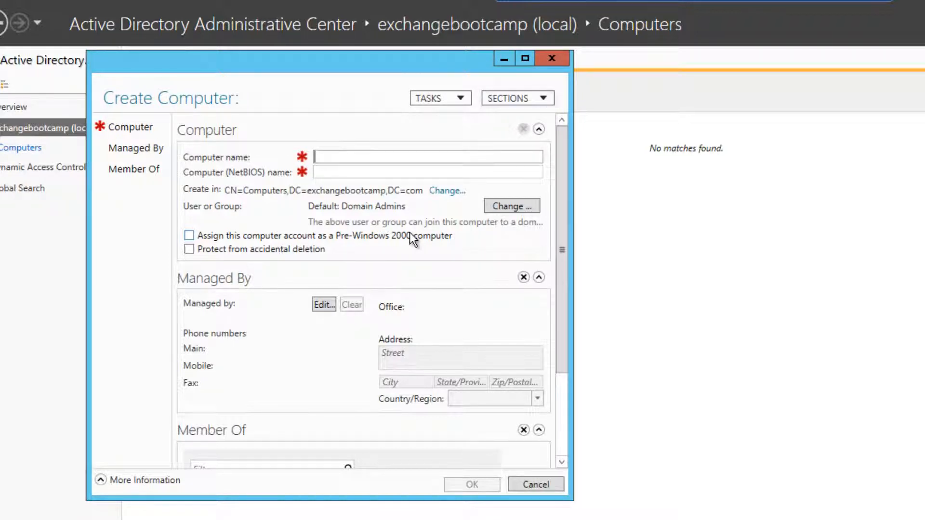
{"action": "type", "text": "EBCDAG"}
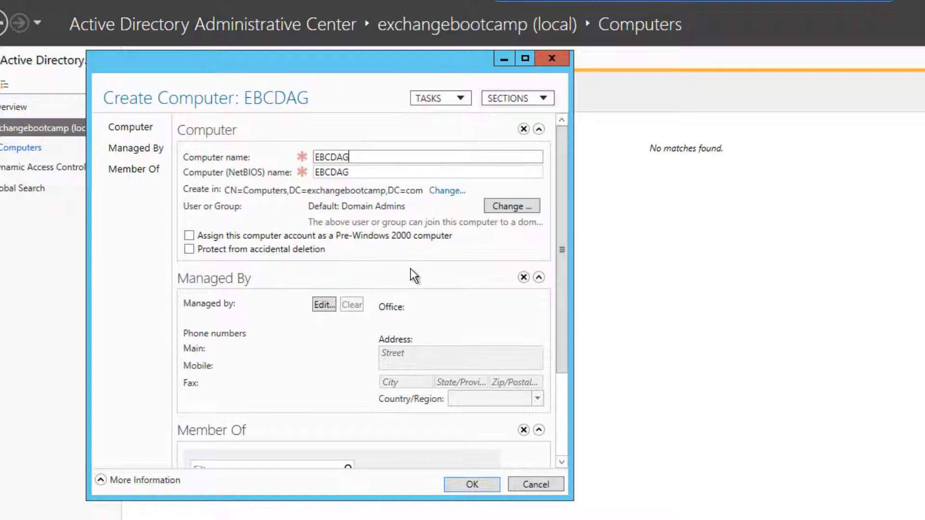
{"action": "left_click", "coordinate": [474, 485]}
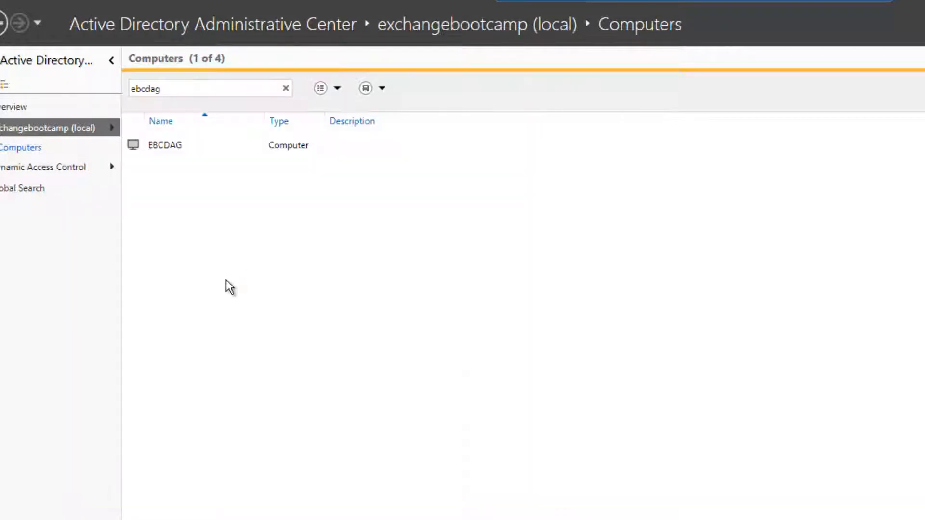
Step: Open the EBCDAG computer's properties to its Extensions > Security permissions
{"action": "right_click", "coordinate": [172, 143]}
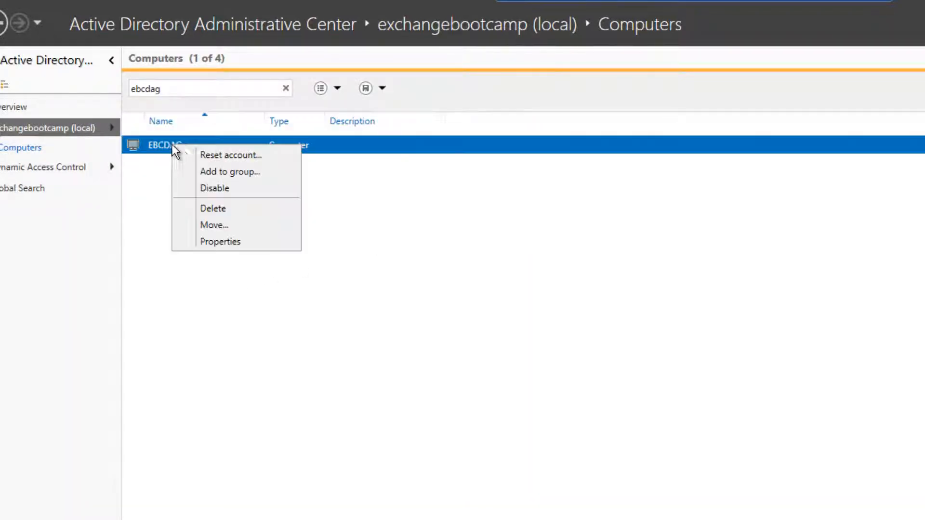
{"action": "left_click", "coordinate": [245, 240]}
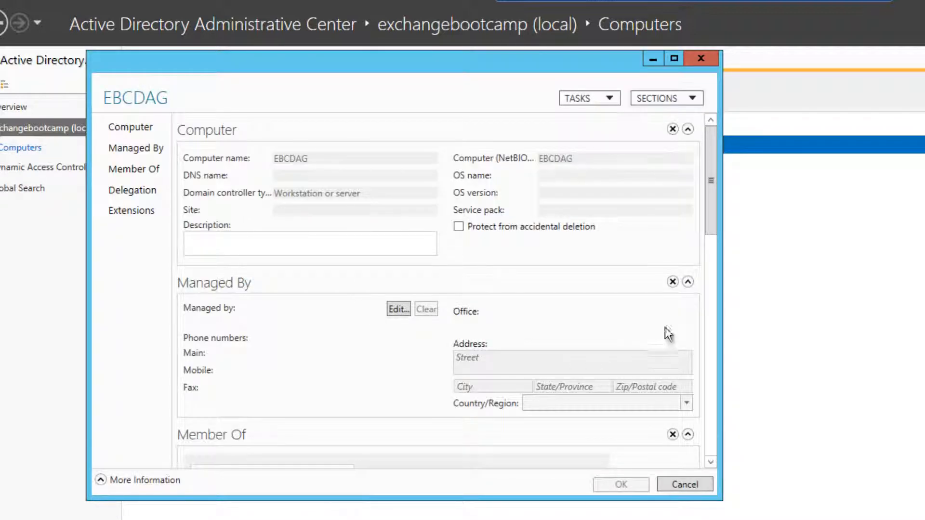
{"action": "left_click", "coordinate": [134, 213]}
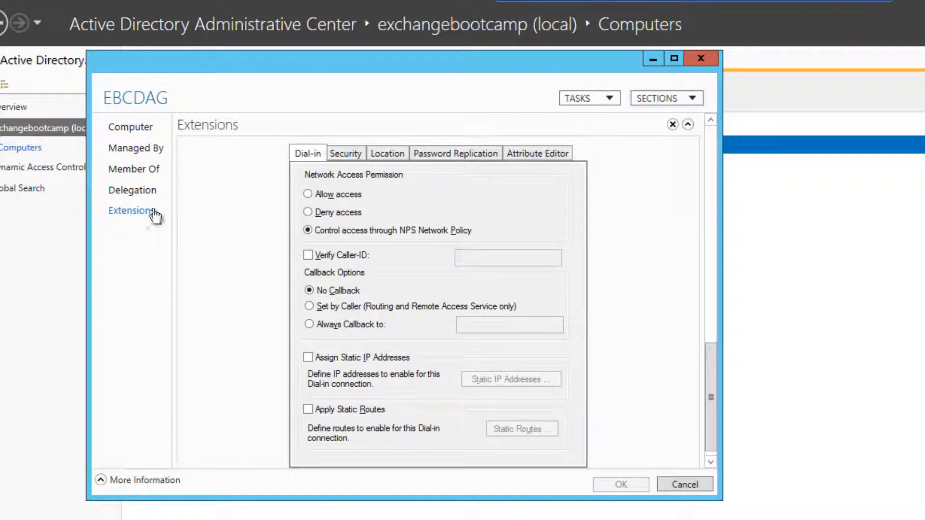
{"action": "left_click", "coordinate": [345, 155]}
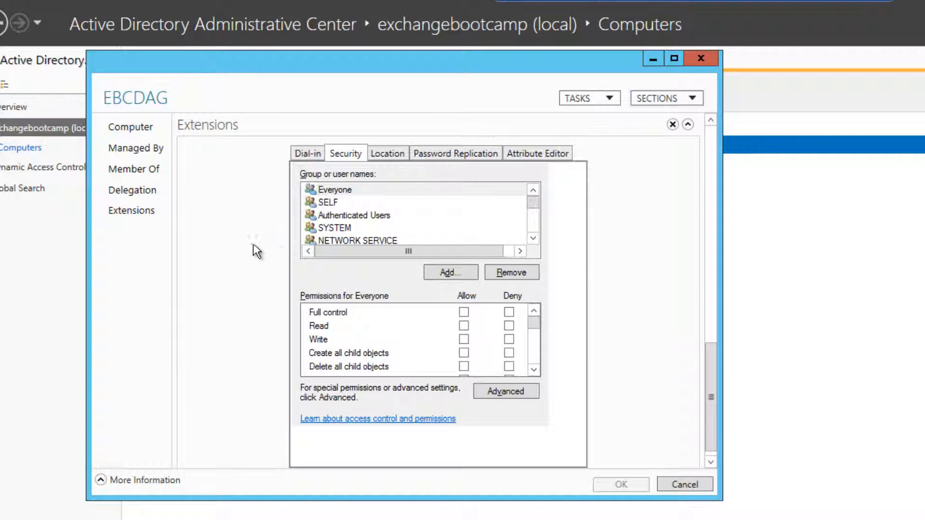
Step: Add the EBCEX1 computer with Full control Allow on EBCDAG and save
{"action": "left_click", "coordinate": [450, 273]}
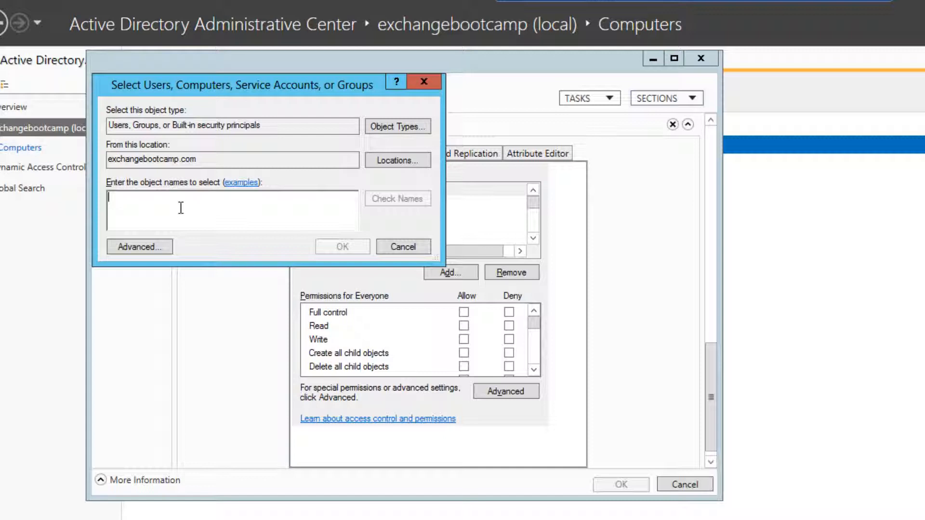
{"action": "left_click", "coordinate": [387, 126]}
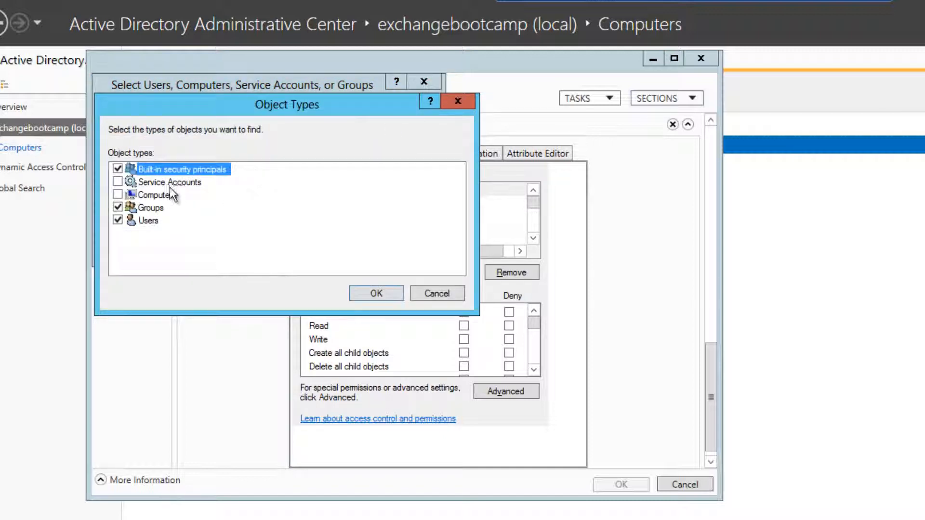
{"action": "left_click", "coordinate": [118, 194]}
{"action": "left_click", "coordinate": [376, 293]}
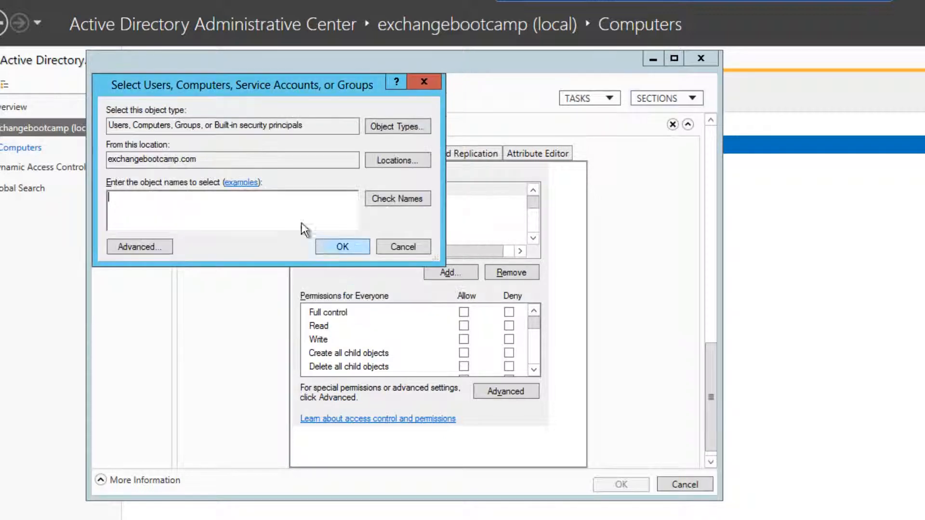
{"action": "type", "text": "EBE"}
{"action": "type", "text": "EX1"}
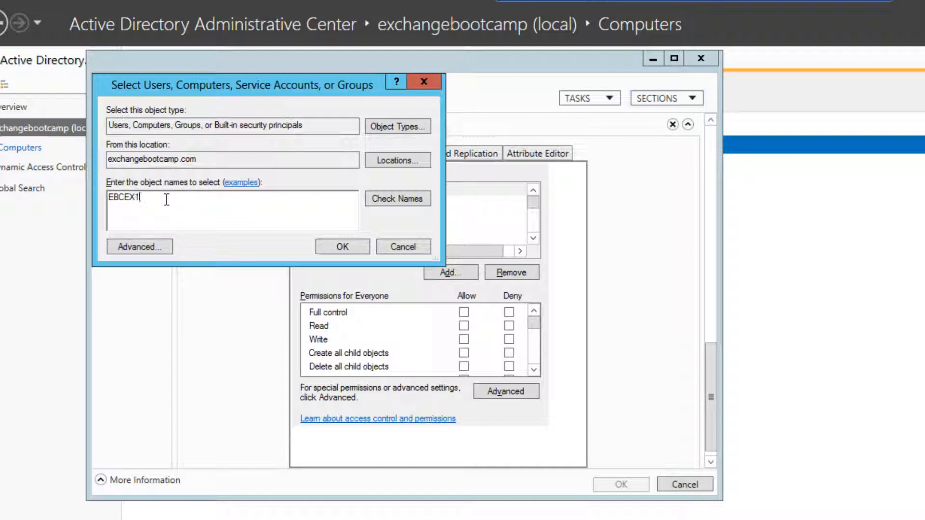
{"action": "left_click", "coordinate": [388, 198]}
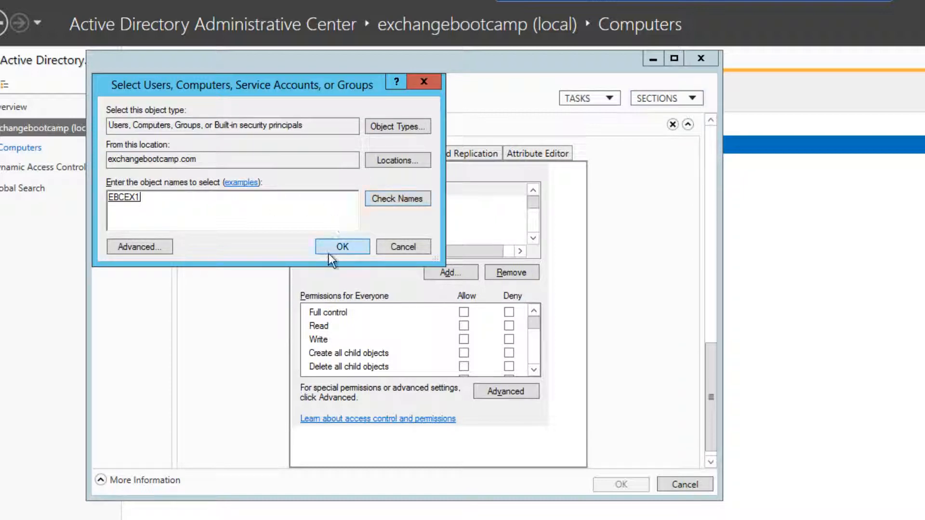
{"action": "left_click", "coordinate": [340, 248]}
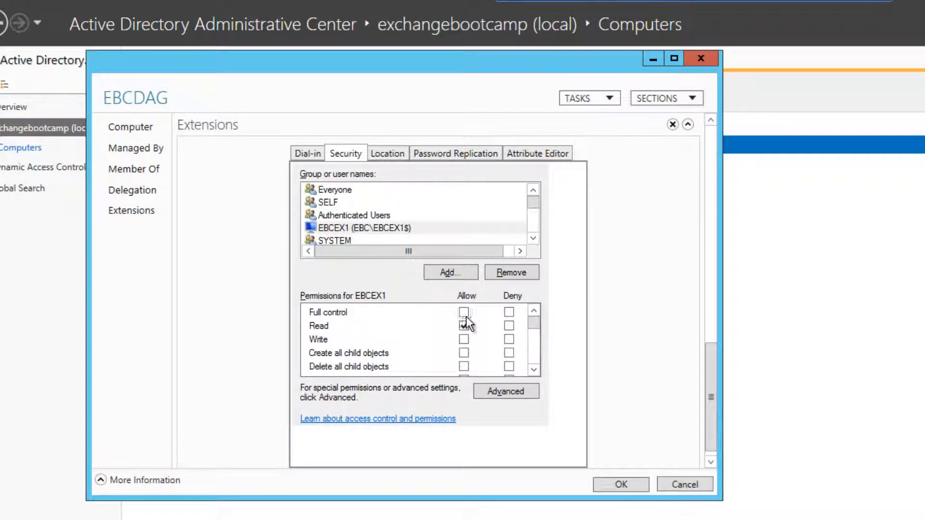
{"action": "left_click", "coordinate": [464, 312]}
{"action": "left_click", "coordinate": [621, 485]}
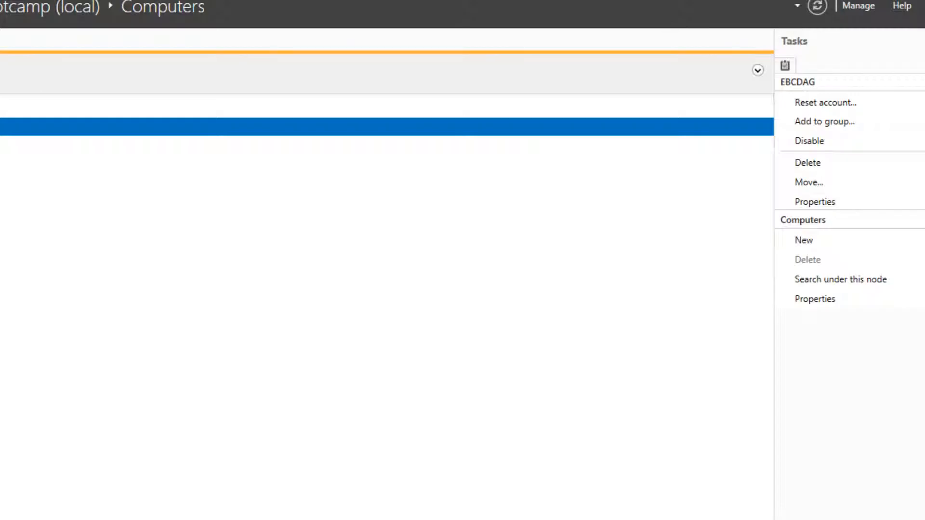
Step: Disable the EBCDAG computer account, then launch Internet Explorer maximized
{"action": "left_click", "coordinate": [811, 143]}
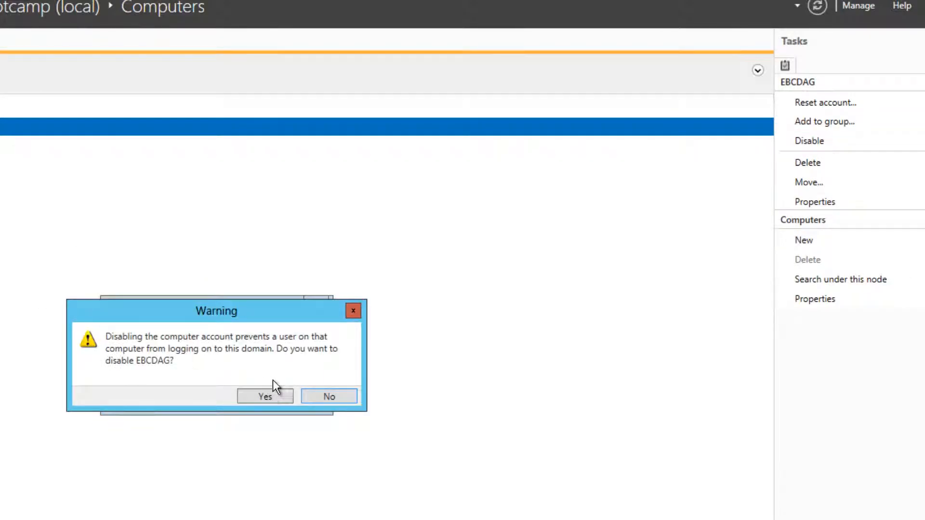
{"action": "left_click", "coordinate": [265, 395]}
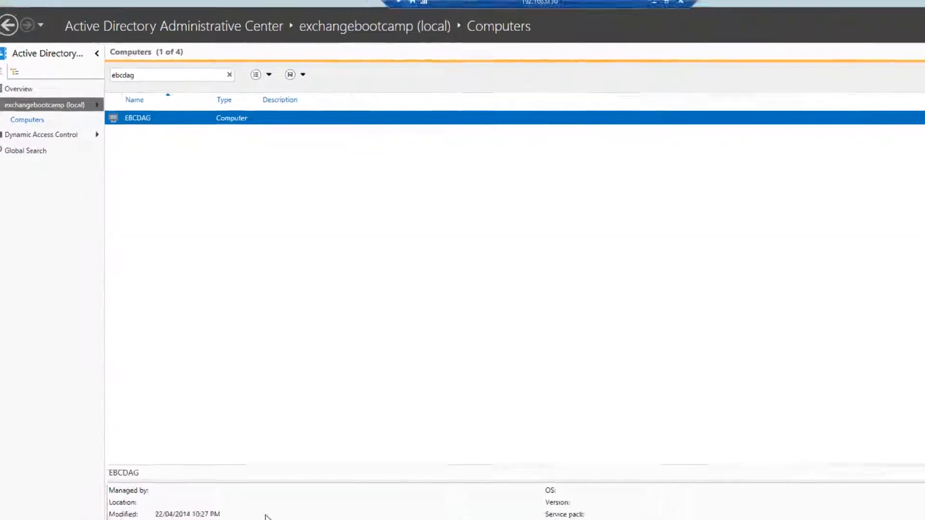
{"action": "key", "text": "super"}
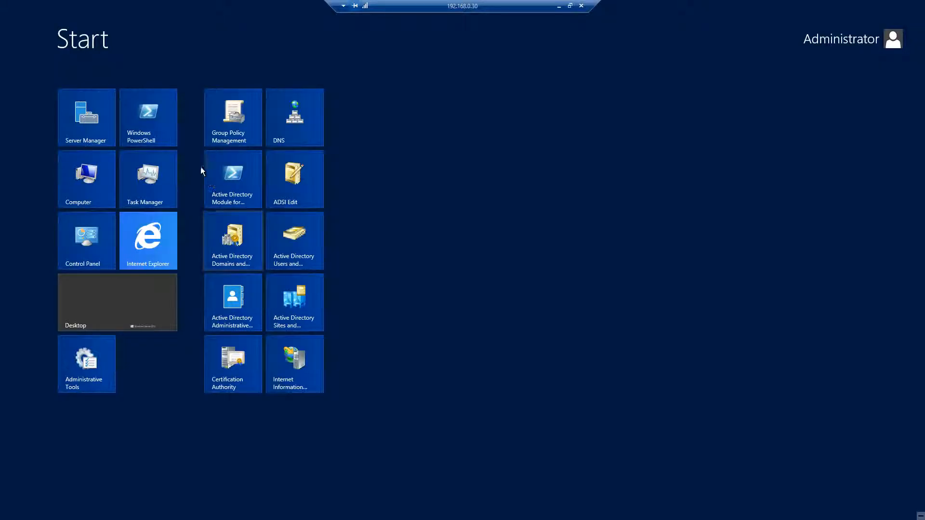
{"action": "left_click", "coordinate": [154, 244]}
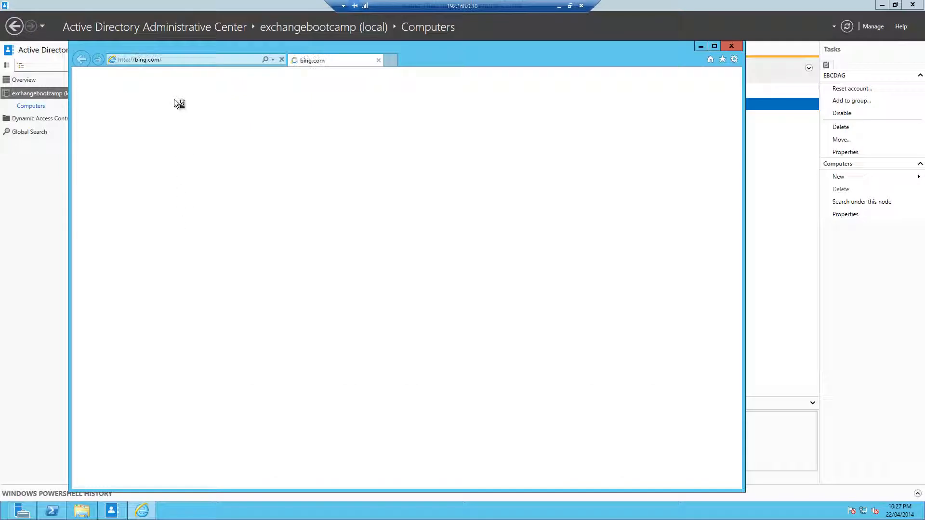
{"action": "double_click", "coordinate": [176, 52]}
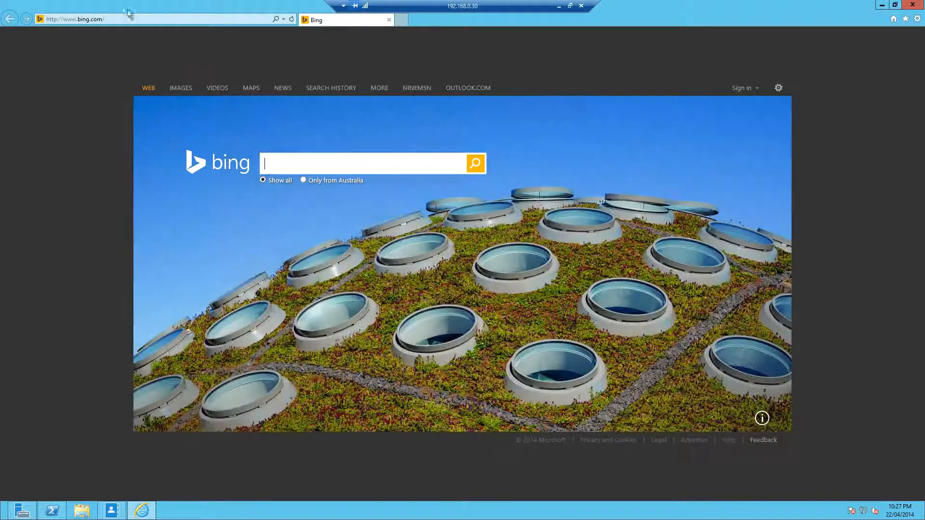
{"action": "left_click", "coordinate": [116, 20]}
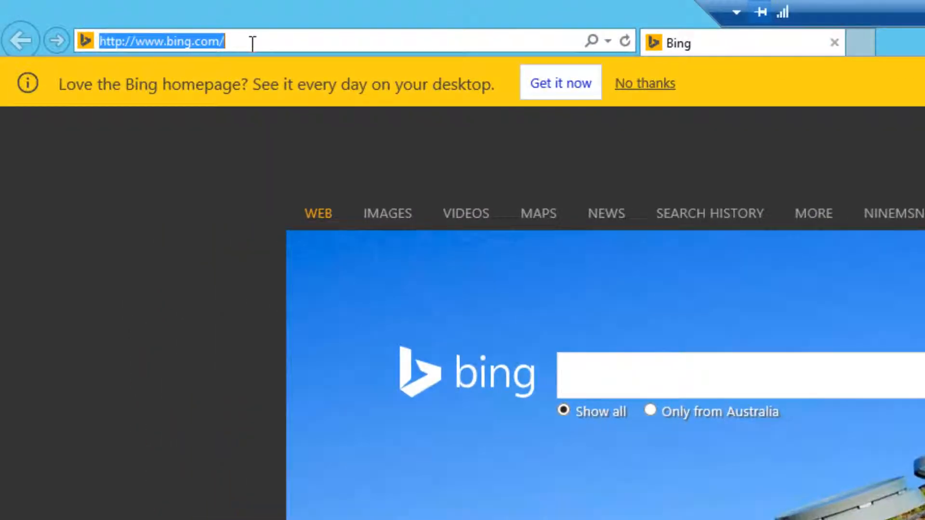
Step: Load the Exchange Admin Center at the mail.exchangebootcamp.com /ecp address
{"action": "type", "text": "h"}
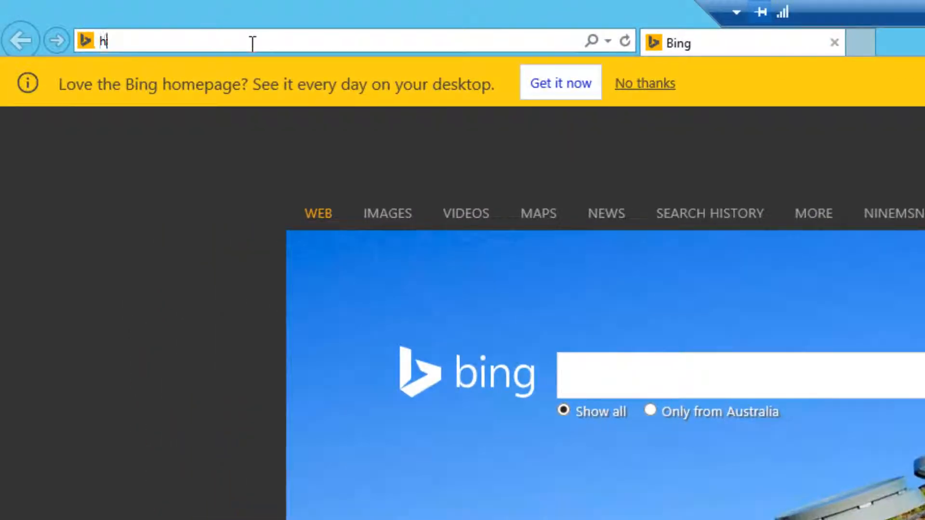
{"action": "type", "text": "ttps://mail.exchangebootcamp.com/"}
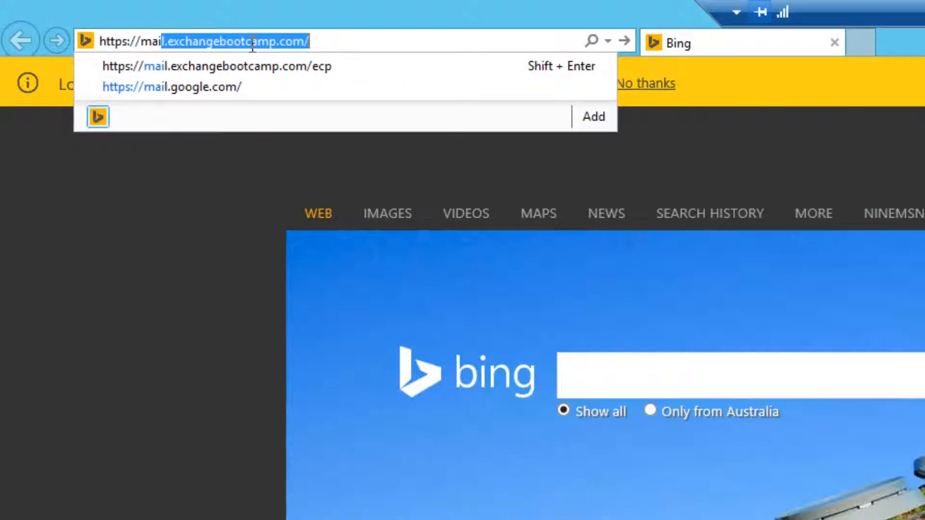
{"action": "key", "text": "End"}
{"action": "key", "text": "Down"}
{"action": "key", "text": "Return"}
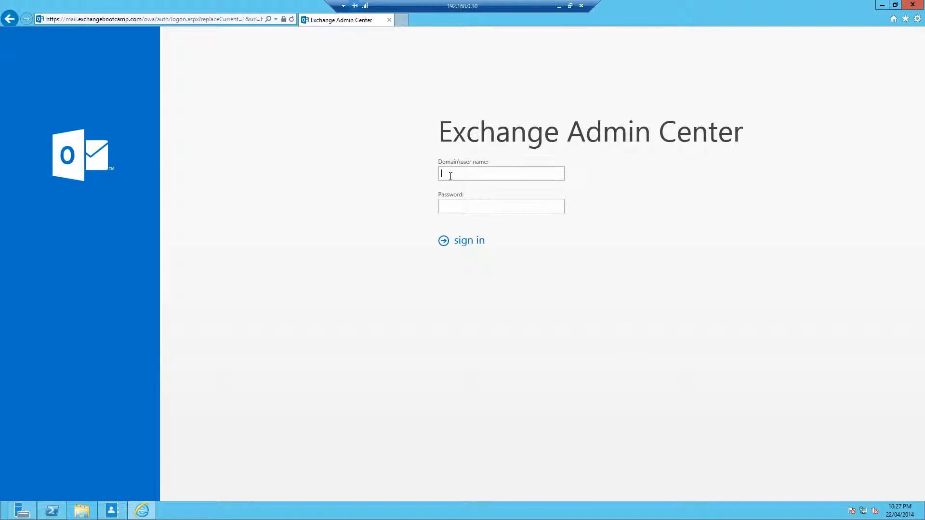
Step: Sign in with the domain administrator credentials and go to servers > database availability groups
{"action": "type", "text": "EBC\\administrator"}
{"action": "key", "text": "Tab"}
{"action": "type", "text": "P@ssw0rd"}
{"action": "key", "text": "Return"}
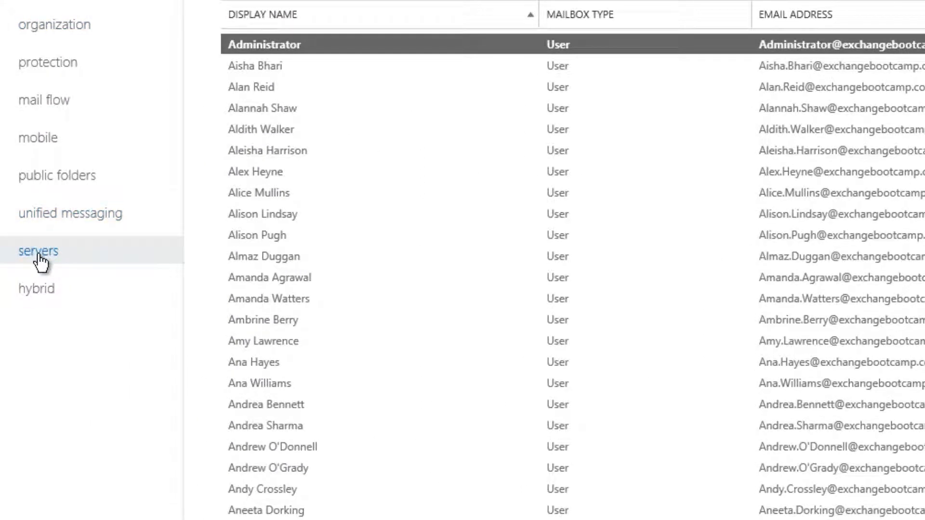
{"action": "left_click", "coordinate": [40, 260]}
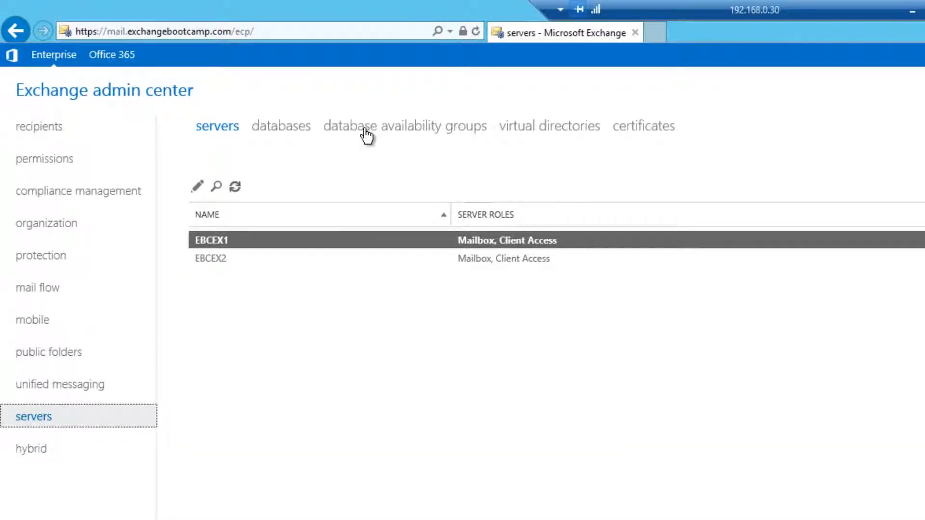
{"action": "left_click", "coordinate": [366, 136]}
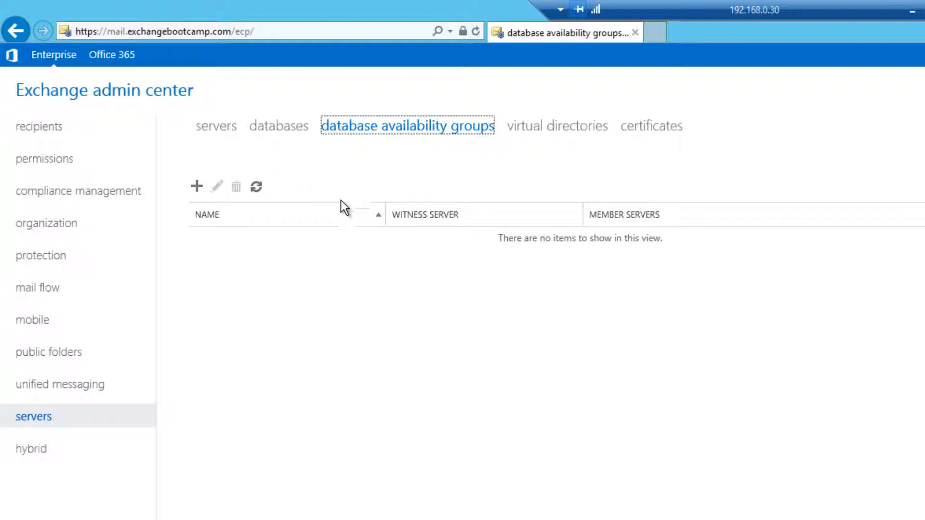
Step: Start a new DAG named EBCDAG with witness server EBCDC1
{"action": "left_click", "coordinate": [197, 188]}
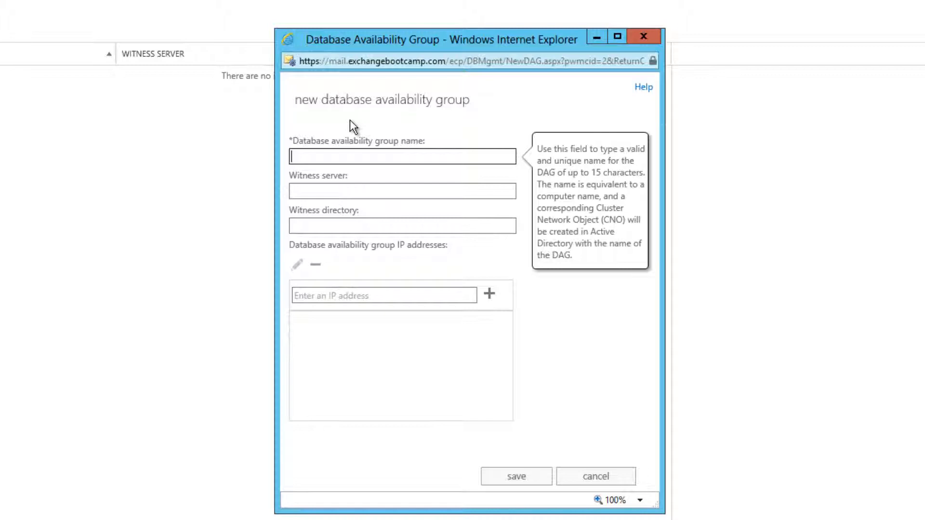
{"action": "type", "text": "EBCDAG"}
{"action": "key", "text": "Tab"}
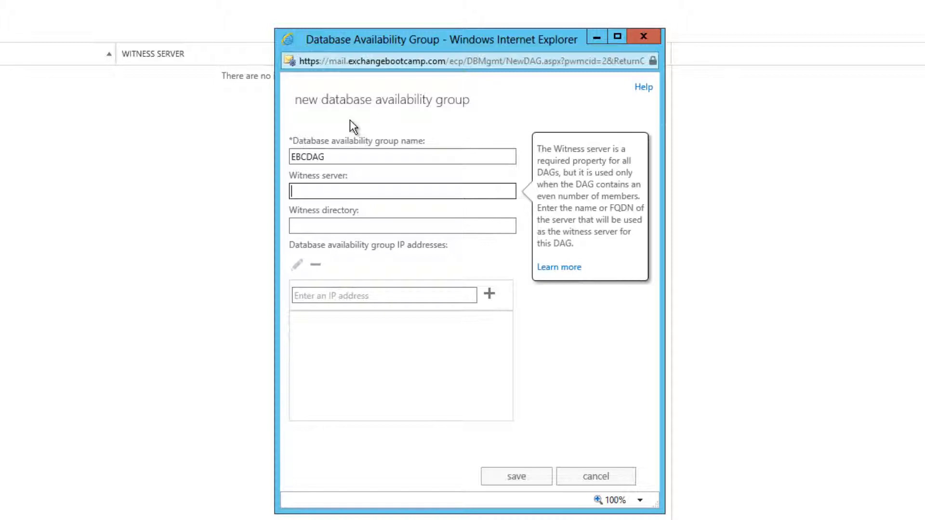
{"action": "type", "text": "EBCDC1"}
{"action": "key", "text": "Tab"}
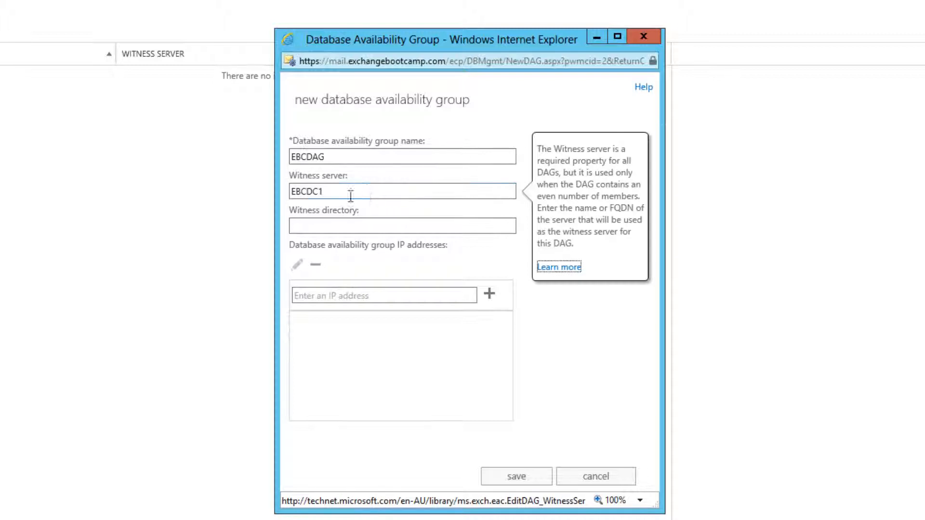
Step: Set witness directory C:\FSW-EBCDAG, add static IP 192.168.0.34, and save the DAG
{"action": "left_click", "coordinate": [367, 225]}
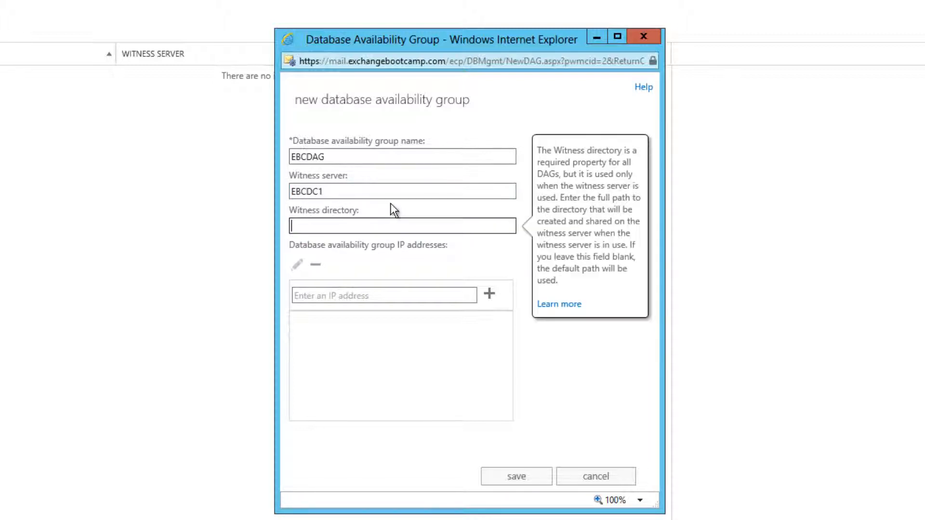
{"action": "type", "text": "C:\\FSW-EBCDAG"}
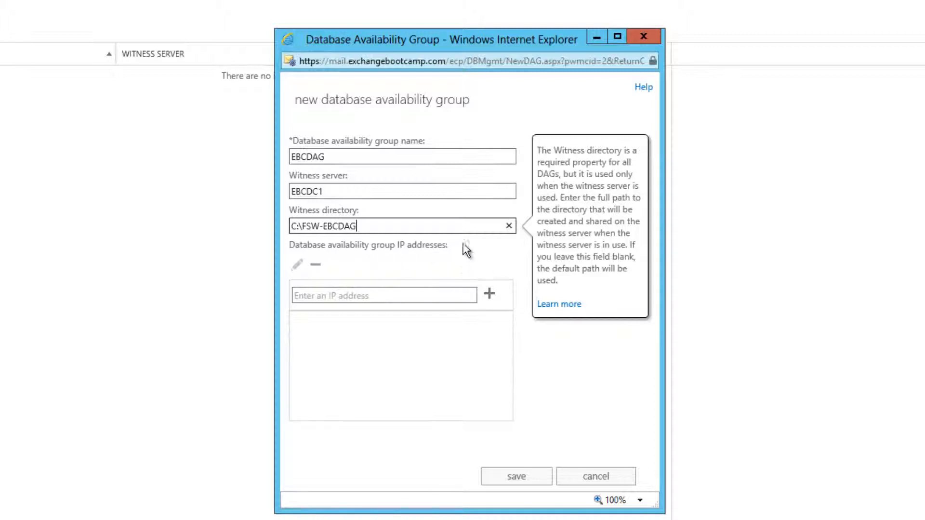
{"action": "left_click", "coordinate": [333, 297]}
{"action": "type", "text": "19"}
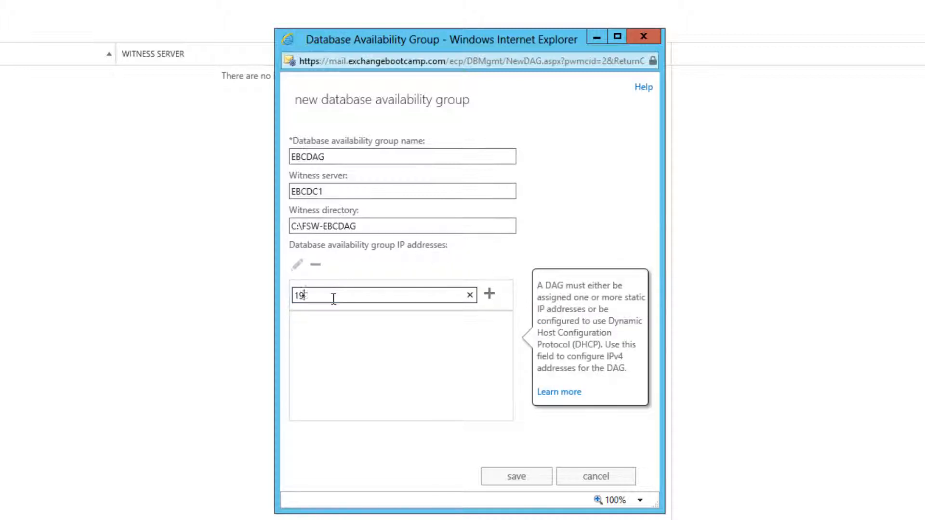
{"action": "type", "text": "2.168.0.34"}
{"action": "left_click", "coordinate": [490, 293]}
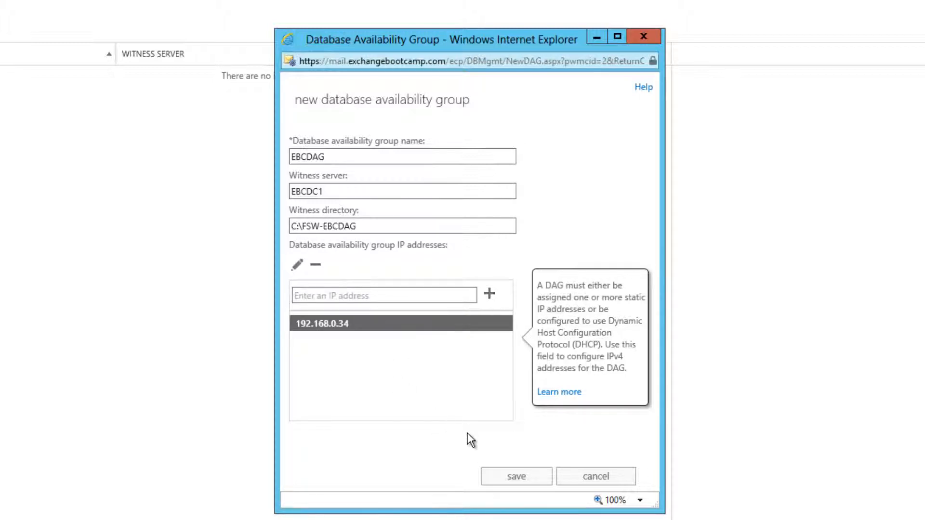
{"action": "left_click", "coordinate": [515, 476]}
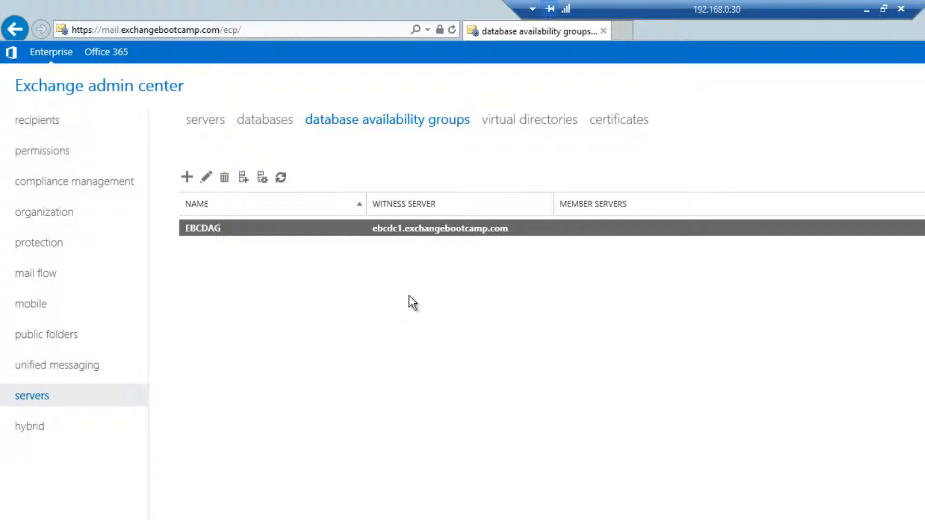
Step: Add server EBCEX1 to the EBCDAG membership and save the change
{"action": "left_click", "coordinate": [263, 179]}
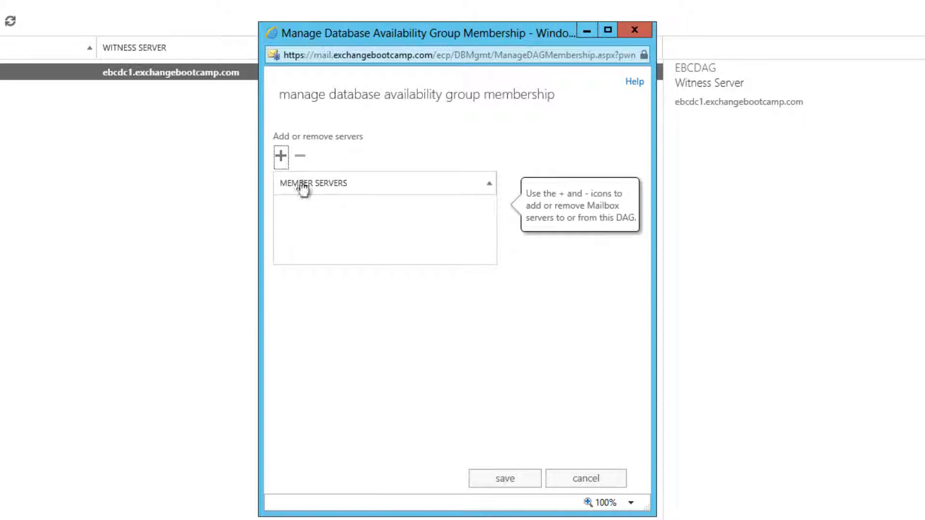
{"action": "left_click", "coordinate": [281, 155]}
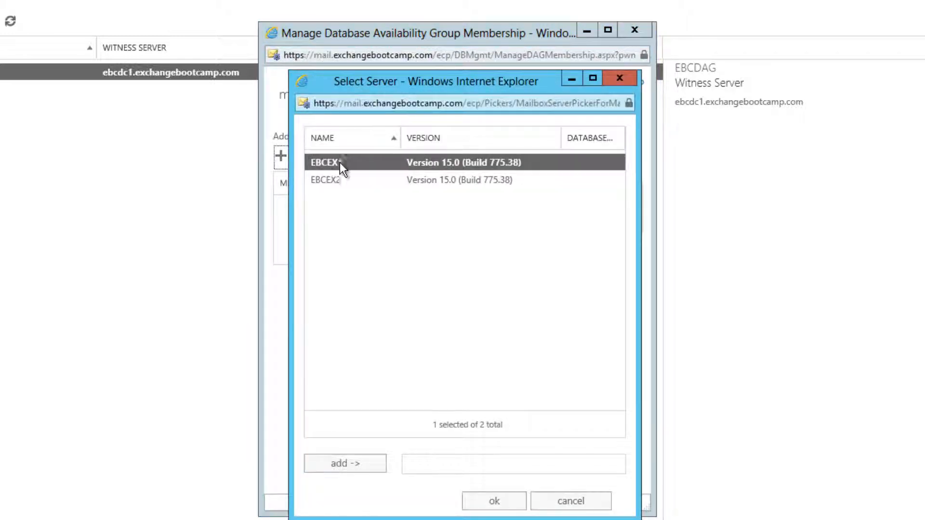
{"action": "double_click", "coordinate": [346, 163]}
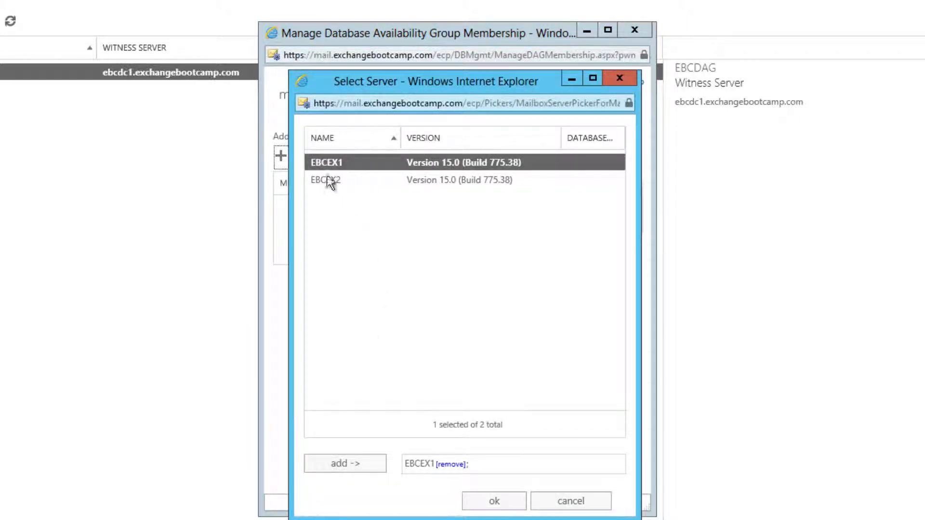
{"action": "left_click", "coordinate": [501, 504]}
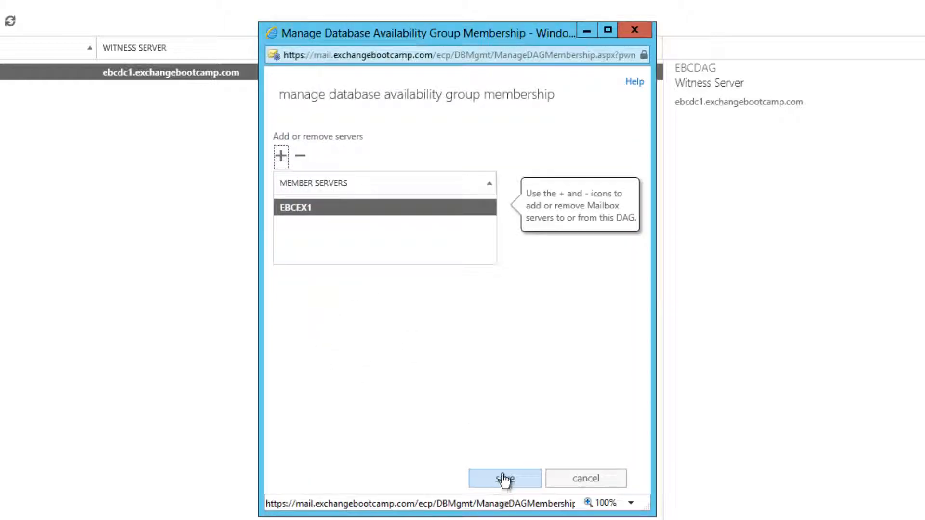
{"action": "left_click", "coordinate": [504, 479]}
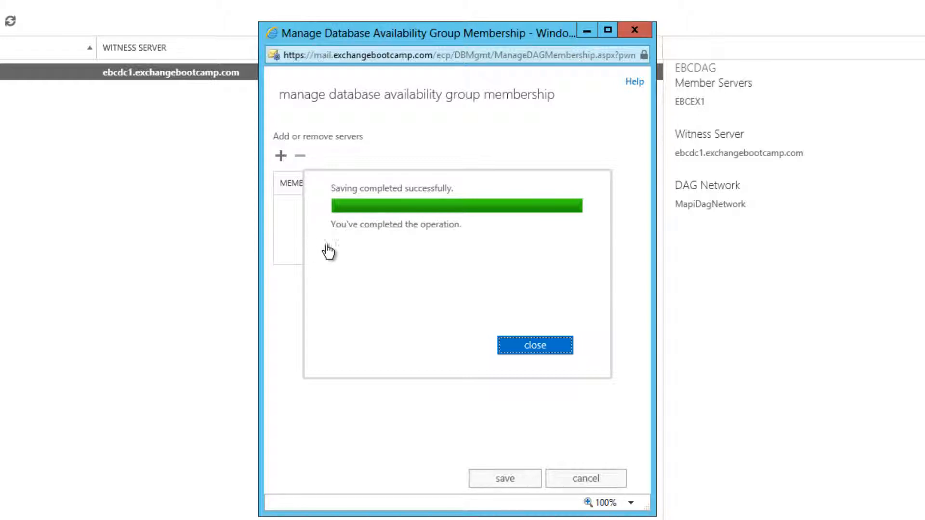
{"action": "left_click", "coordinate": [533, 347]}
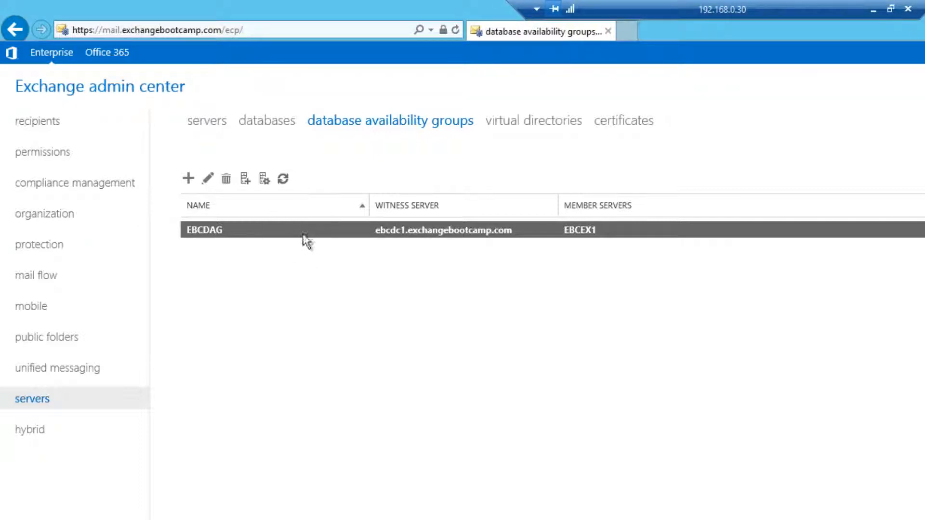
{"action": "left_click", "coordinate": [209, 180]}
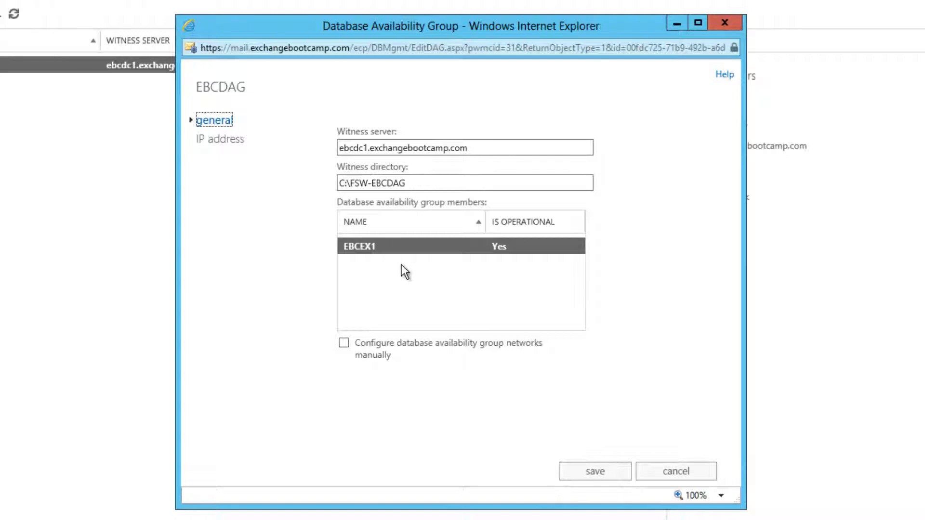
{"action": "left_click", "coordinate": [661, 472]}
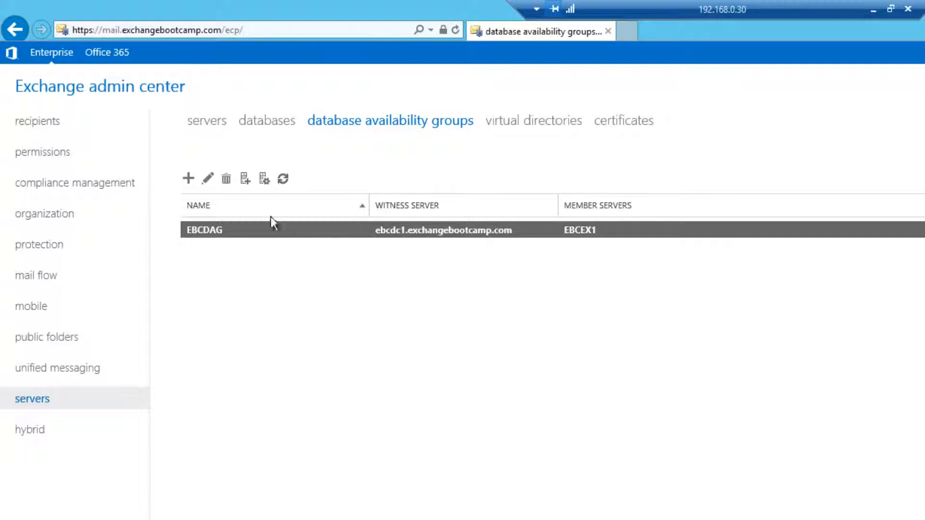
Step: Add EBCEX2 as a second EBCDAG member server and save the membership
{"action": "left_click", "coordinate": [244, 185]}
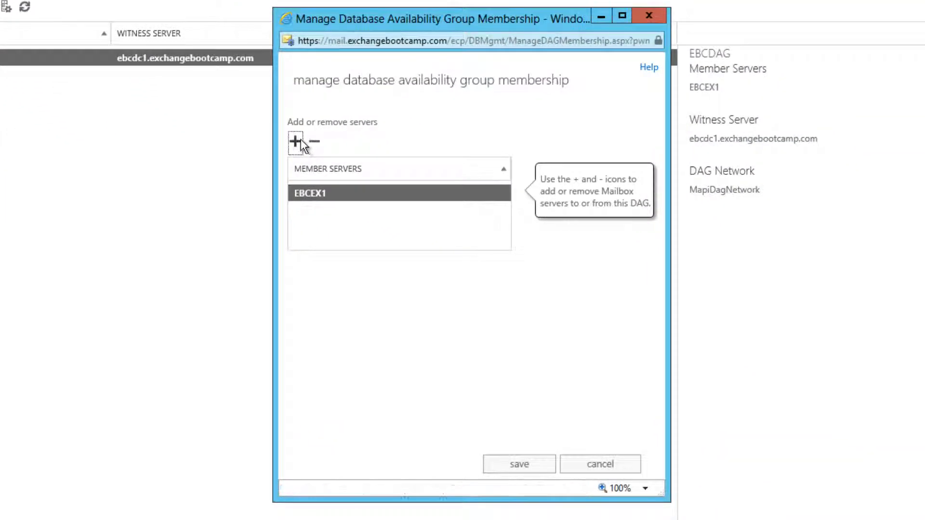
{"action": "left_click", "coordinate": [528, 296]}
{"action": "left_click", "coordinate": [363, 165]}
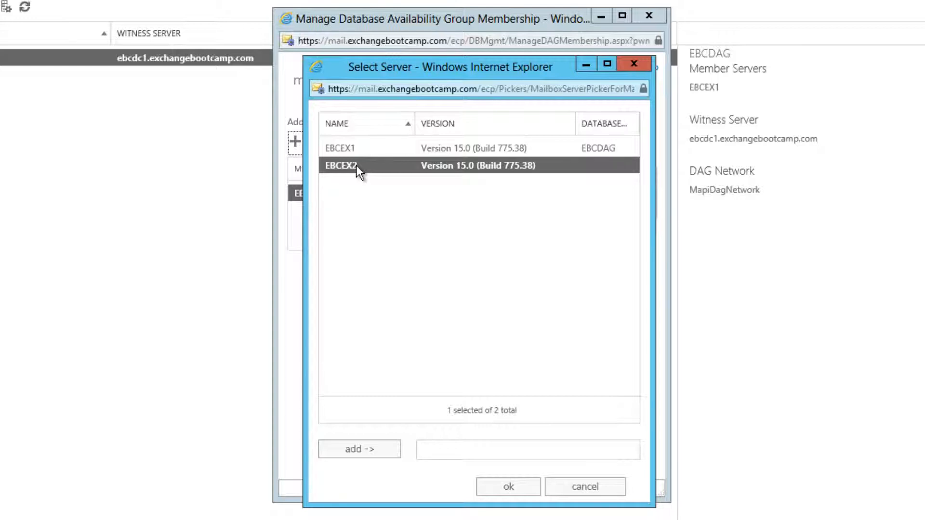
{"action": "double_click", "coordinate": [357, 166]}
{"action": "left_click", "coordinate": [504, 487]}
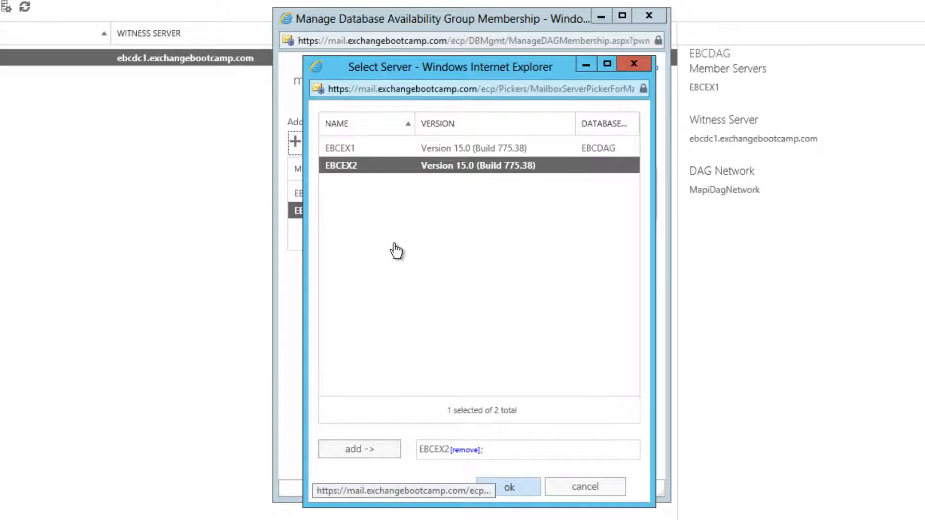
{"action": "left_click", "coordinate": [512, 462]}
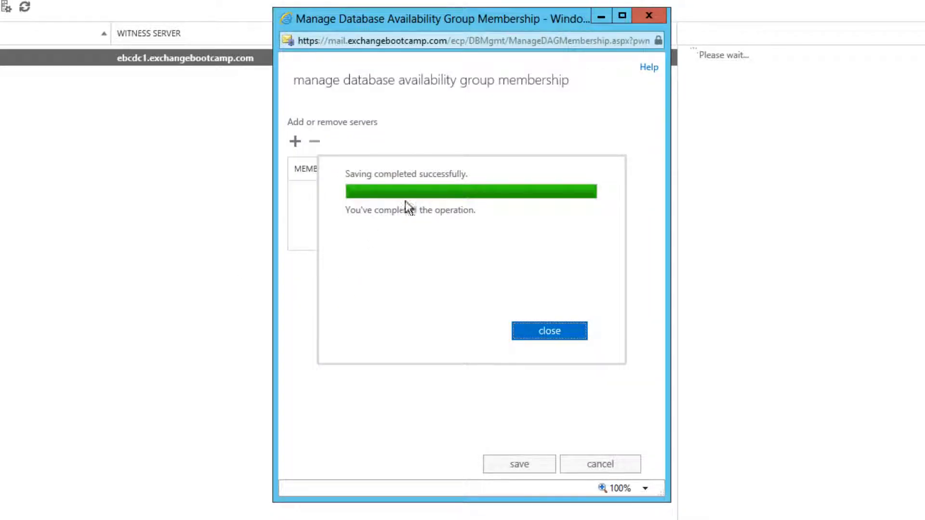
{"action": "left_click", "coordinate": [549, 330]}
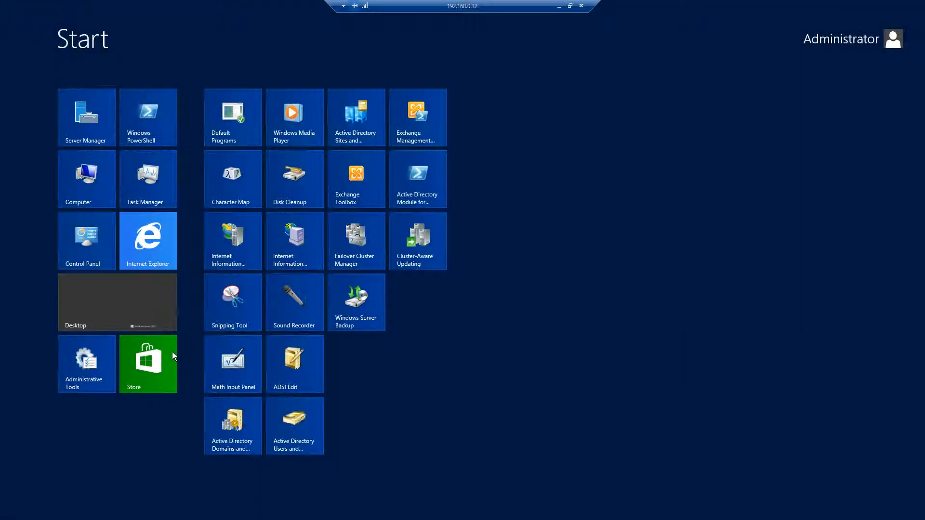
Step: Launch Failover Cluster Manager and widen its cluster tree and details panes
{"action": "left_click", "coordinate": [365, 247]}
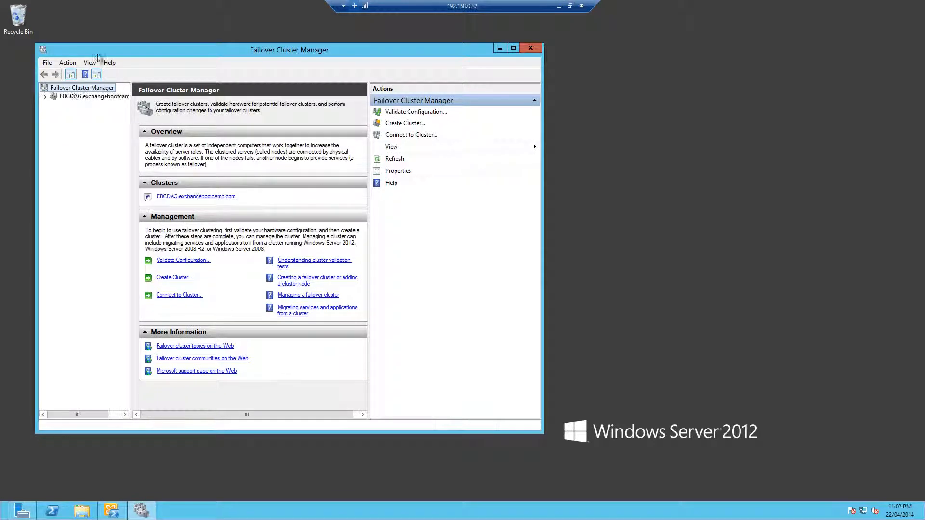
{"action": "left_click_drag", "start_coordinate": [129, 128], "coordinate": [161, 120]}
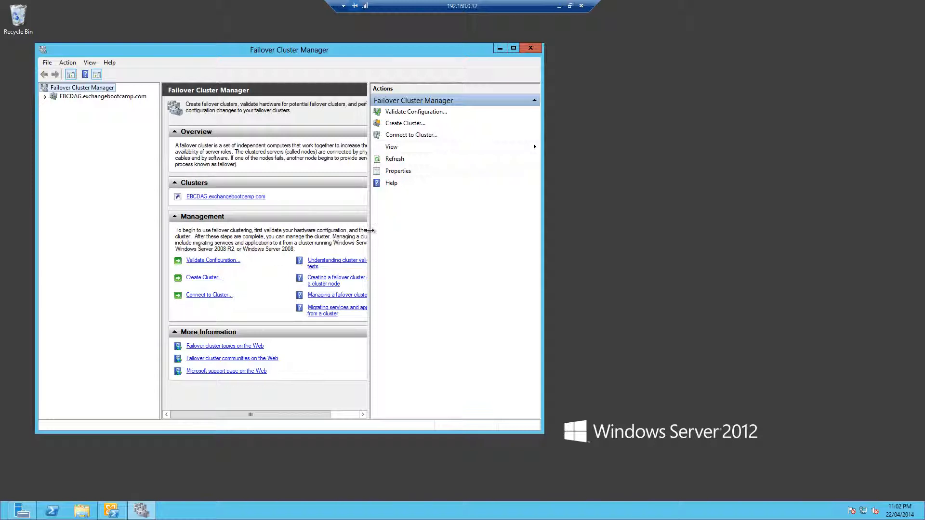
{"action": "left_click_drag", "start_coordinate": [371, 210], "coordinate": [451, 199]}
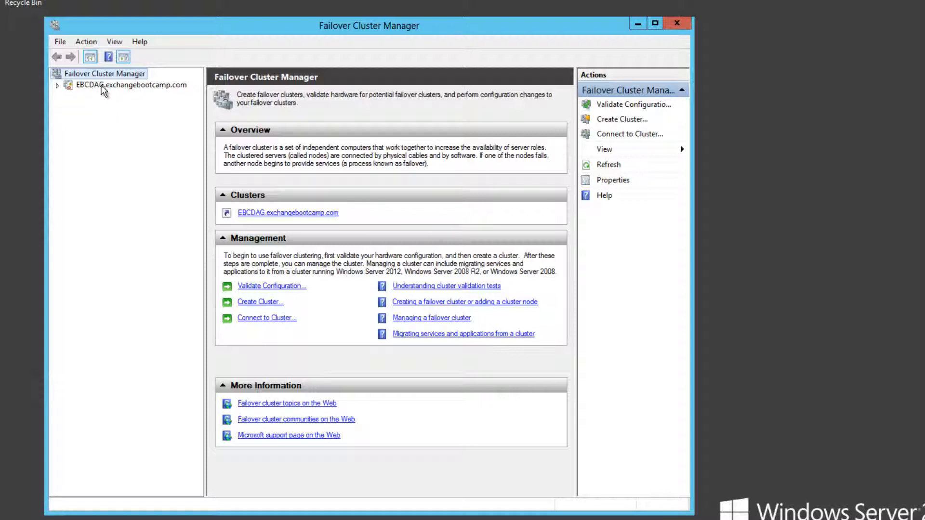
Step: Expand EBCDAG to list nodes EBCEX1 and EBCEX2, then view its roles
{"action": "left_click", "coordinate": [56, 85]}
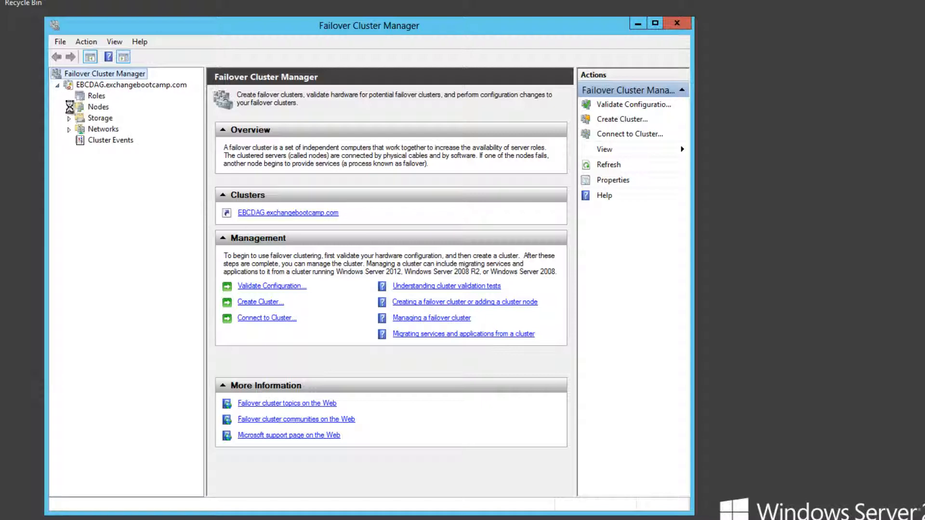
{"action": "left_click", "coordinate": [69, 107]}
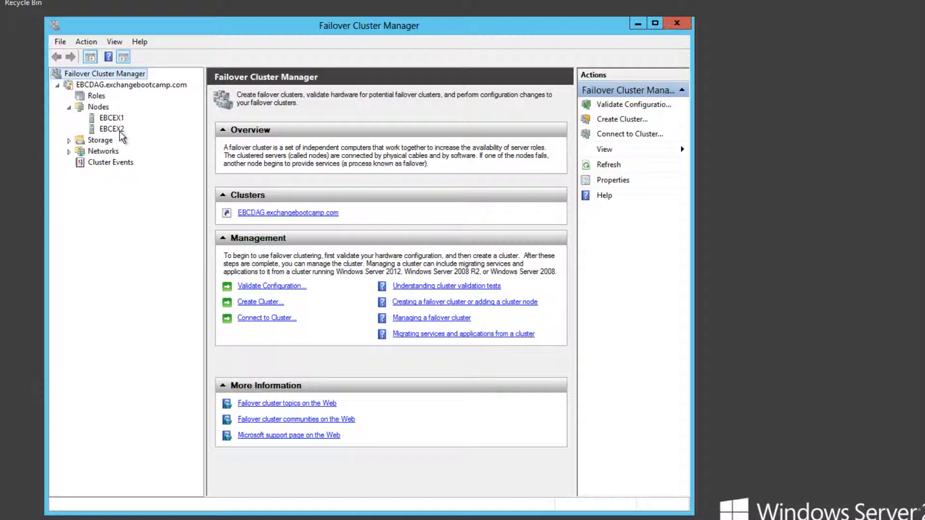
{"action": "left_click", "coordinate": [97, 96]}
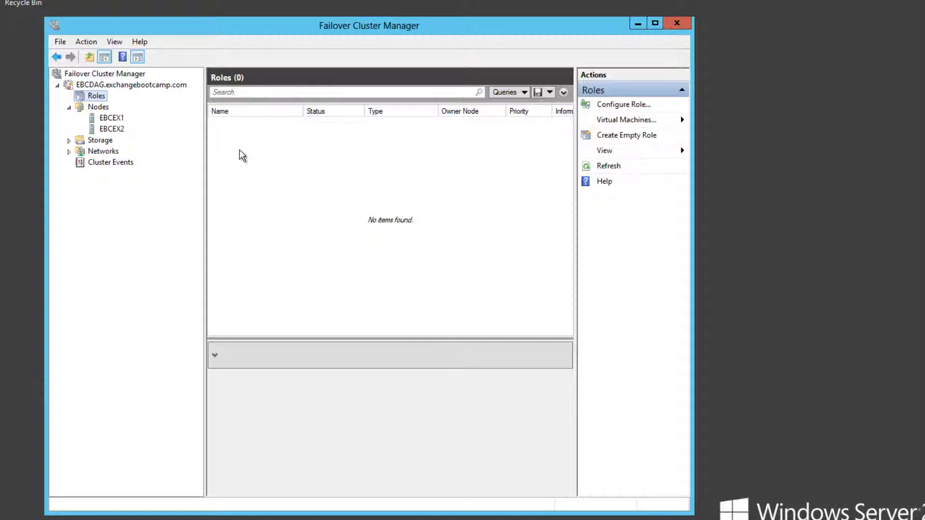
Step: Review Cluster Network 1 and the cluster disks, then show the EBCDAG cluster summary
{"action": "left_click", "coordinate": [69, 151]}
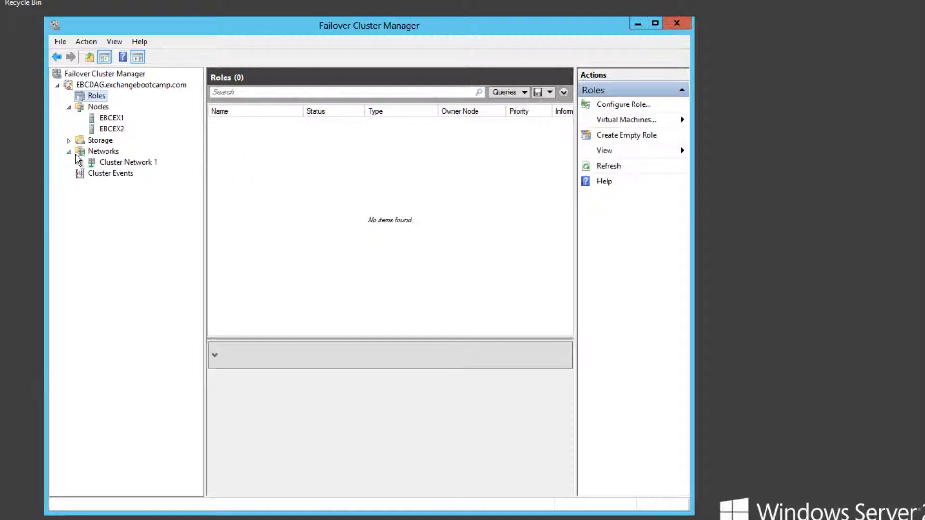
{"action": "left_click", "coordinate": [123, 163]}
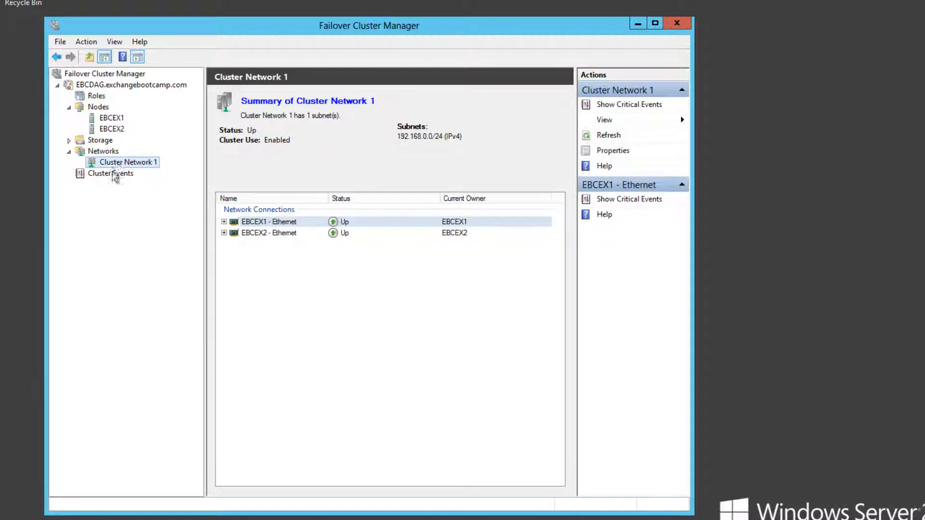
{"action": "left_click", "coordinate": [69, 141]}
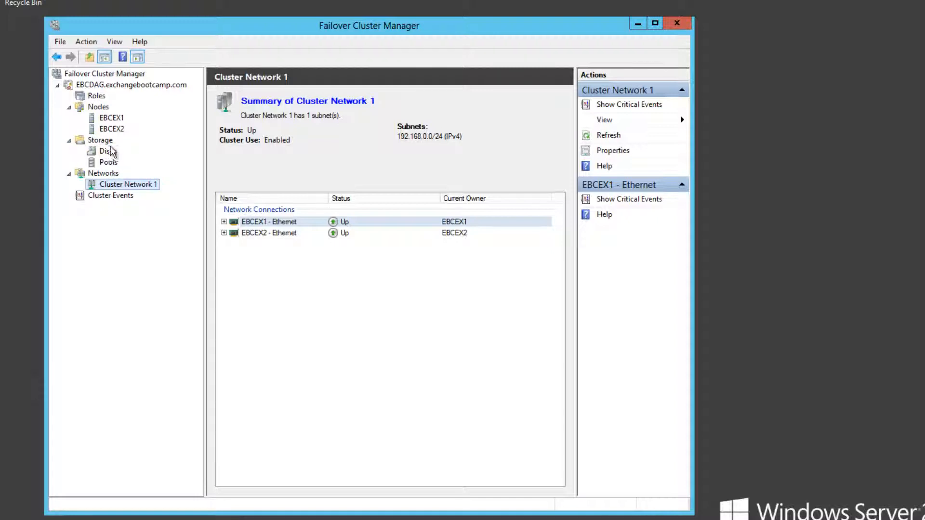
{"action": "left_click", "coordinate": [108, 151]}
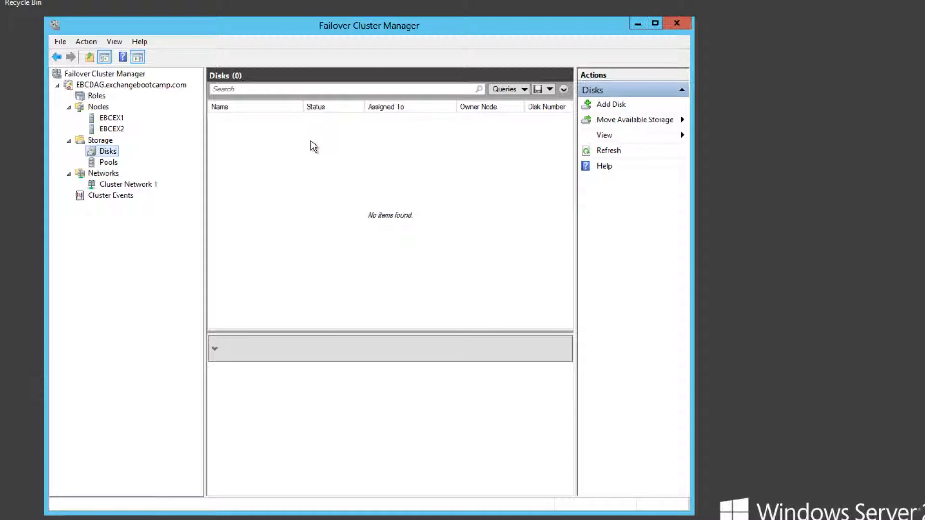
{"action": "left_click", "coordinate": [88, 85]}
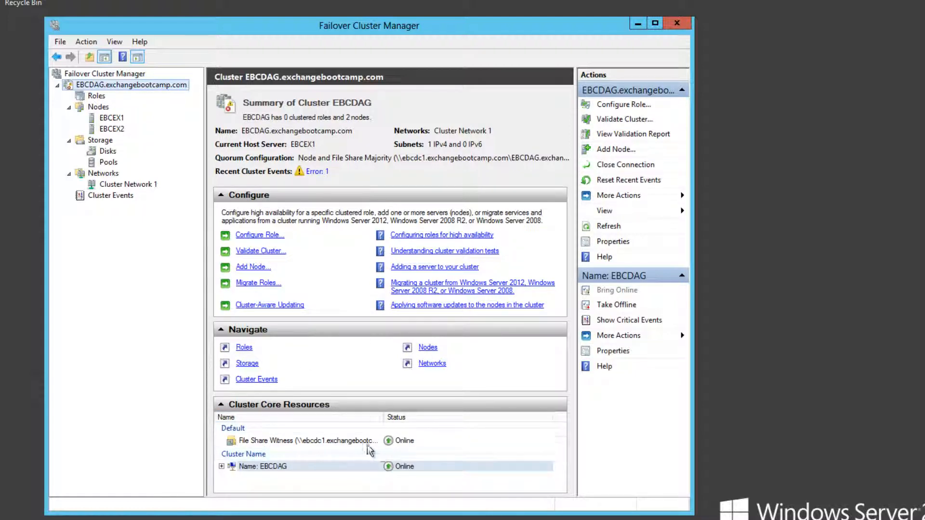
Step: Confirm the EBCDAG name resource's IP 192.168.0.34 is online, then close Failover Cluster Manager
{"action": "left_click", "coordinate": [222, 467]}
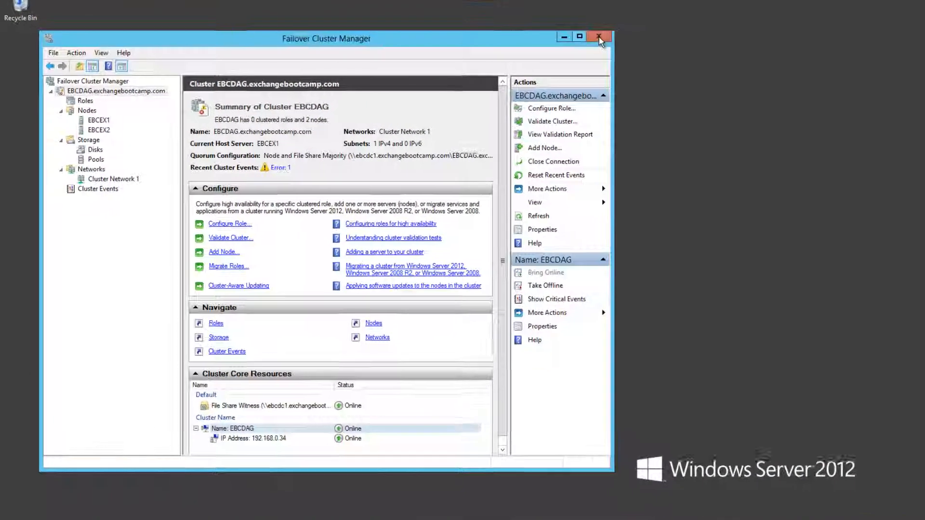
{"action": "left_click", "coordinate": [599, 37]}
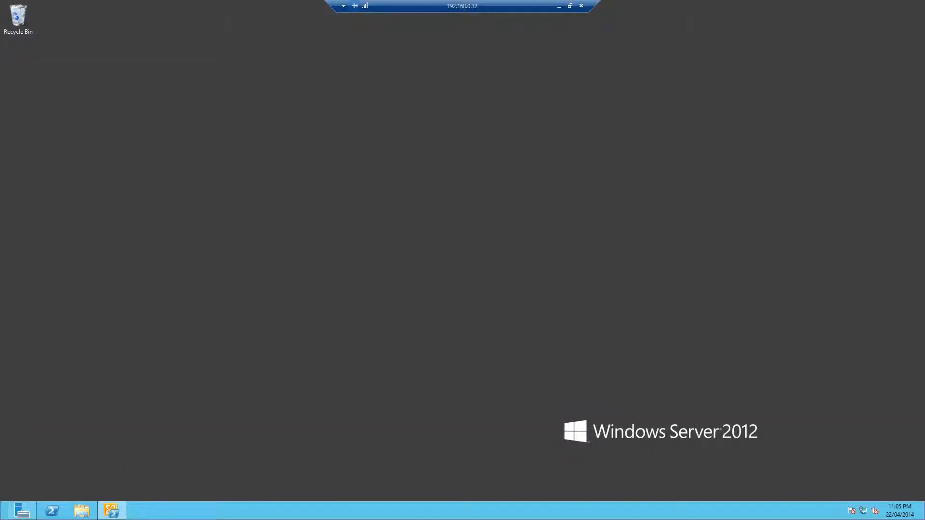